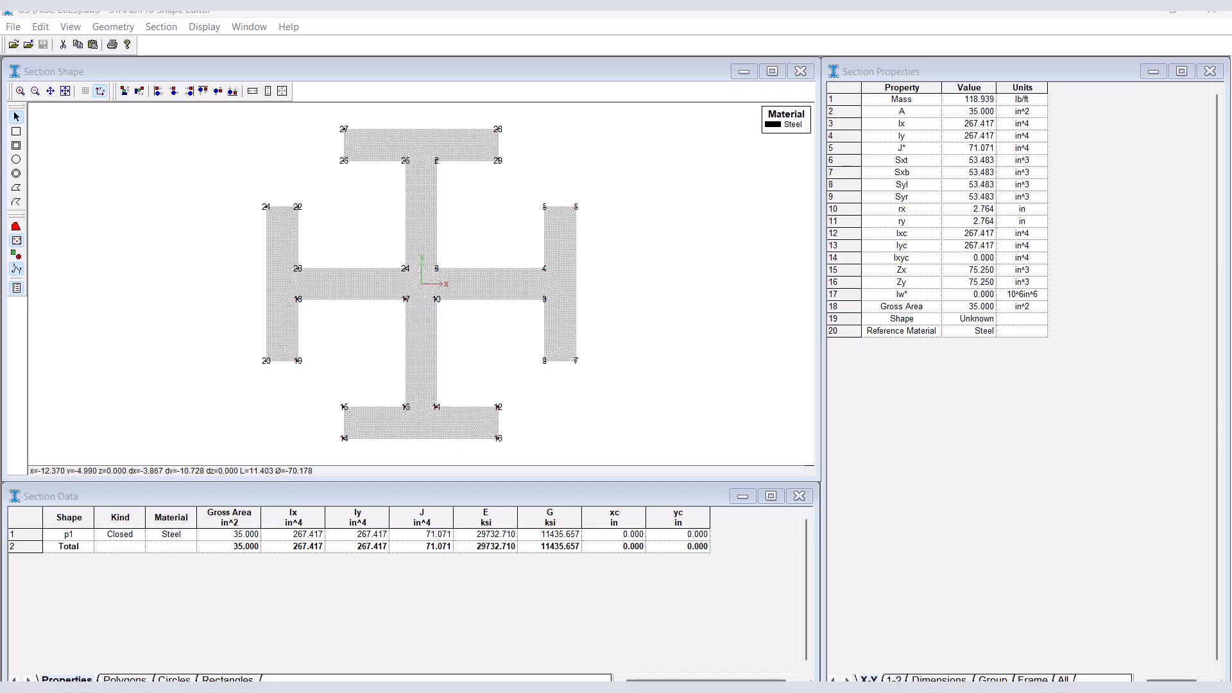
{"action": "left_click", "coordinate": [13, 26]}
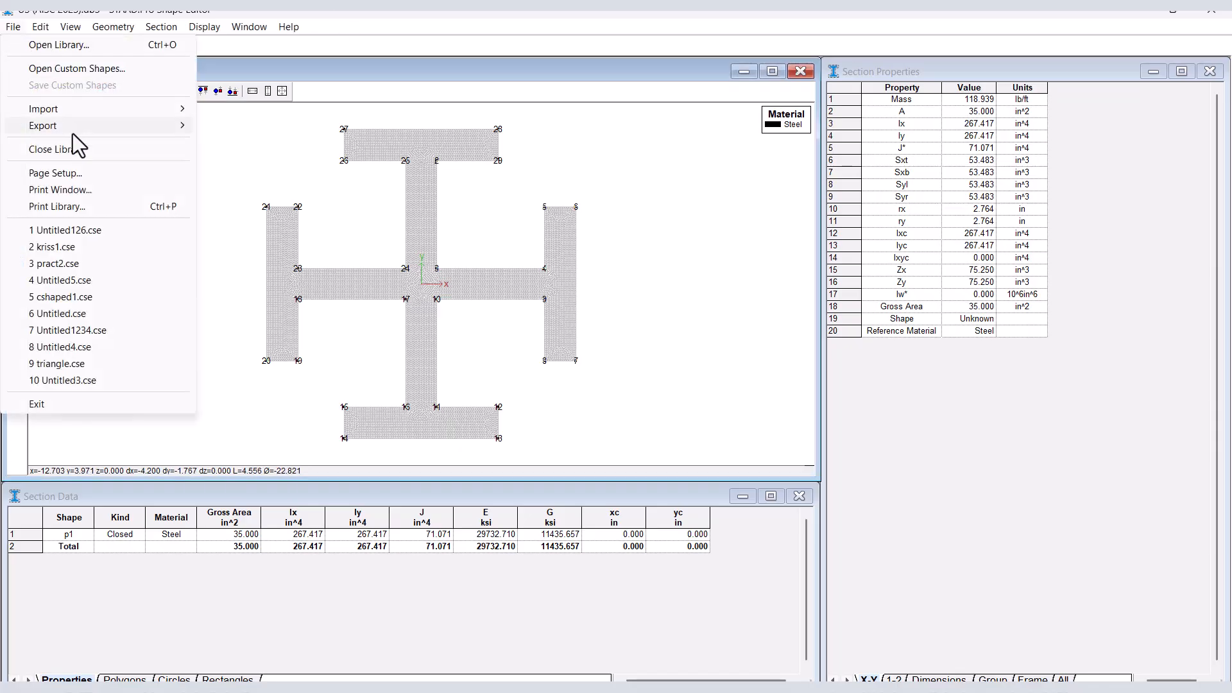
{"action": "mouse_move", "coordinate": [72, 128]}
{"action": "left_click", "coordinate": [233, 126]}
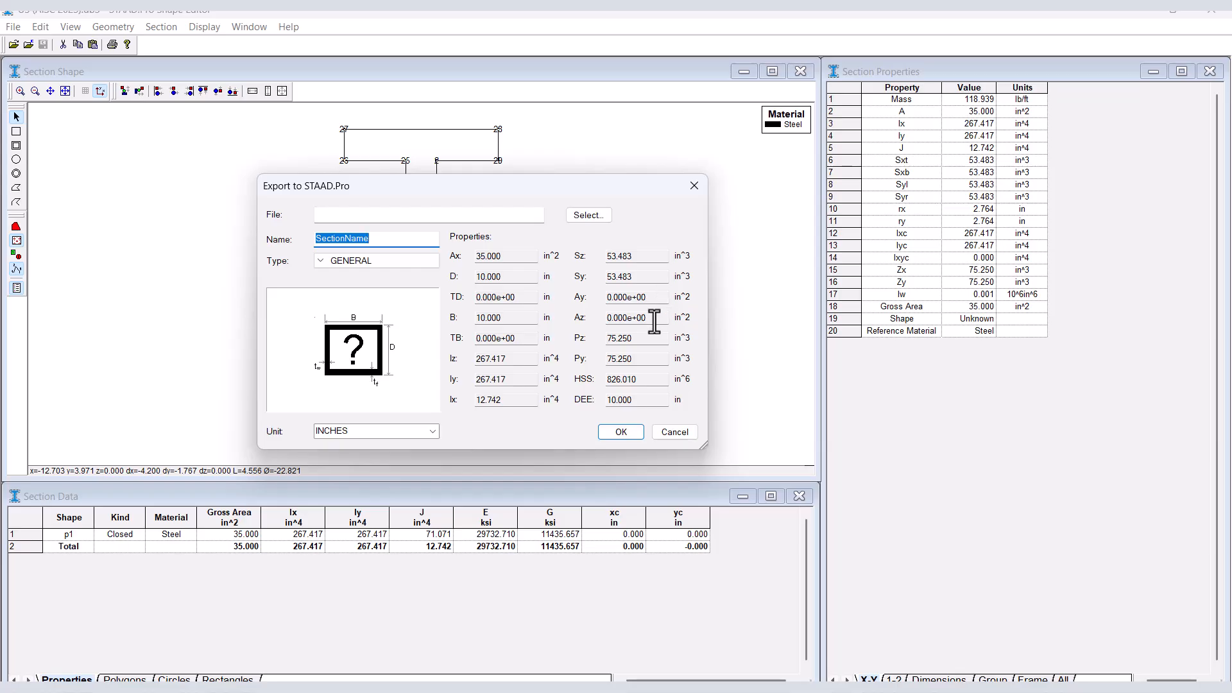
{"action": "left_click", "coordinate": [695, 436]}
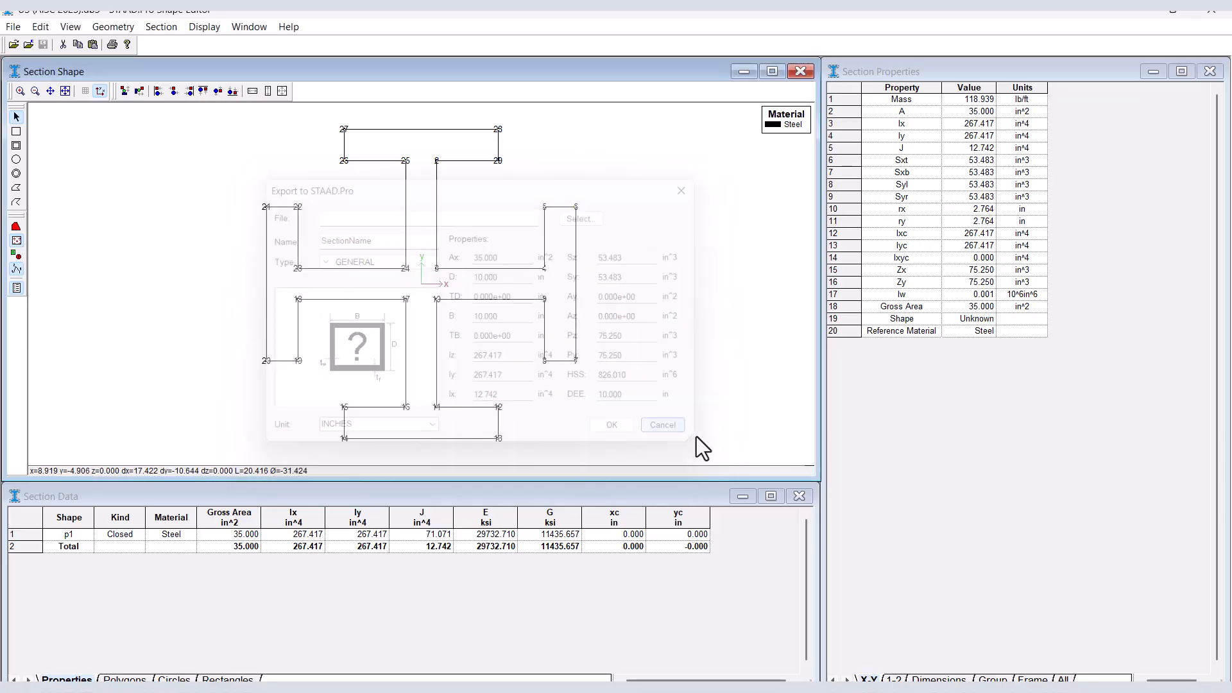
Start a Profile UPT export of the cross-shaped section and set its target file to plus in the Loading folder.
{"action": "left_click", "coordinate": [13, 26]}
{"action": "mouse_move", "coordinate": [151, 128]}
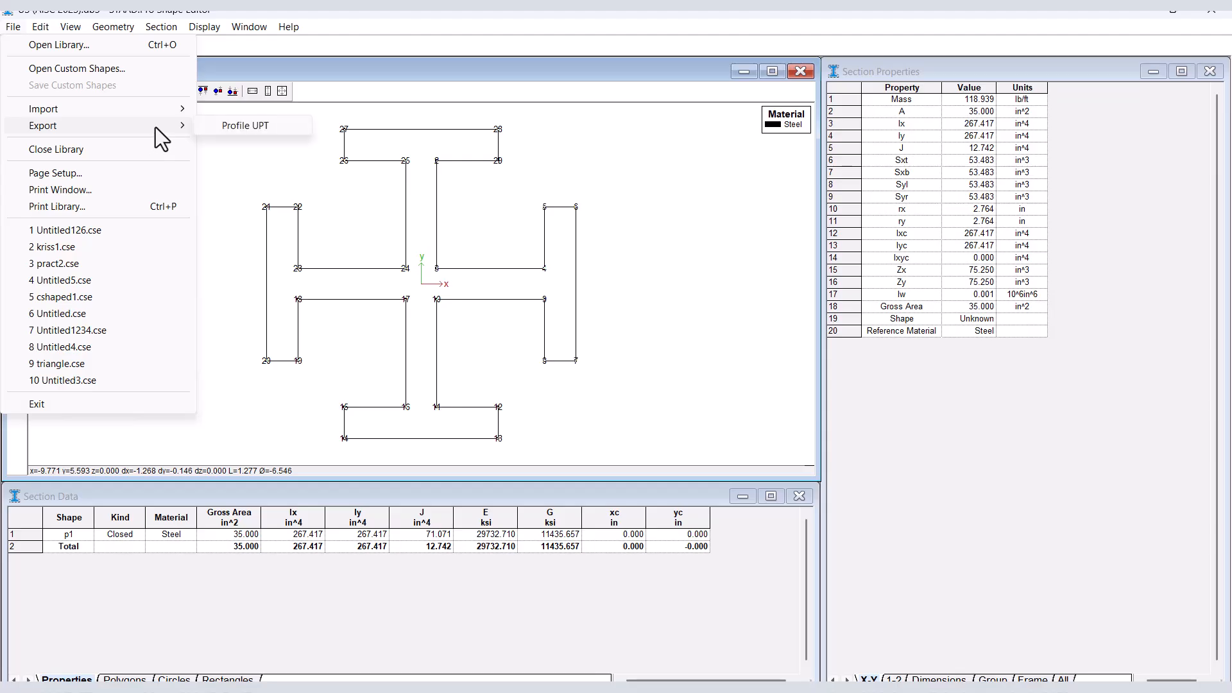
{"action": "left_click", "coordinate": [231, 132]}
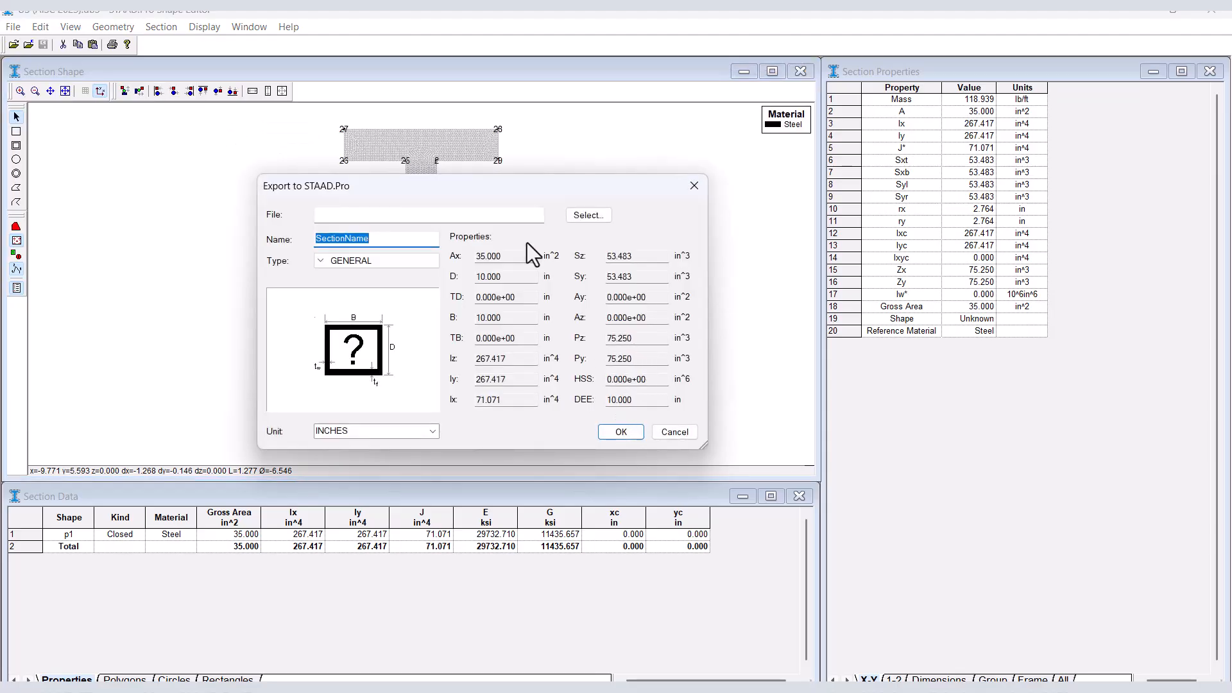
{"action": "left_click", "coordinate": [601, 218]}
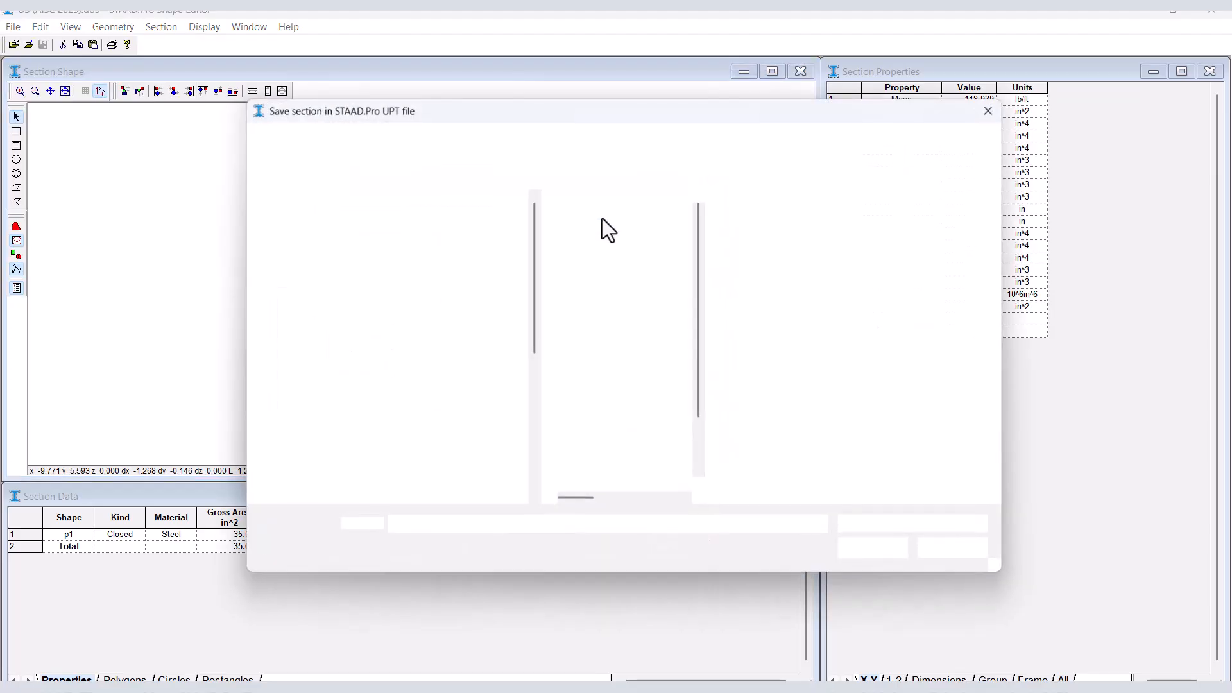
{"action": "left_click", "coordinate": [738, 142]}
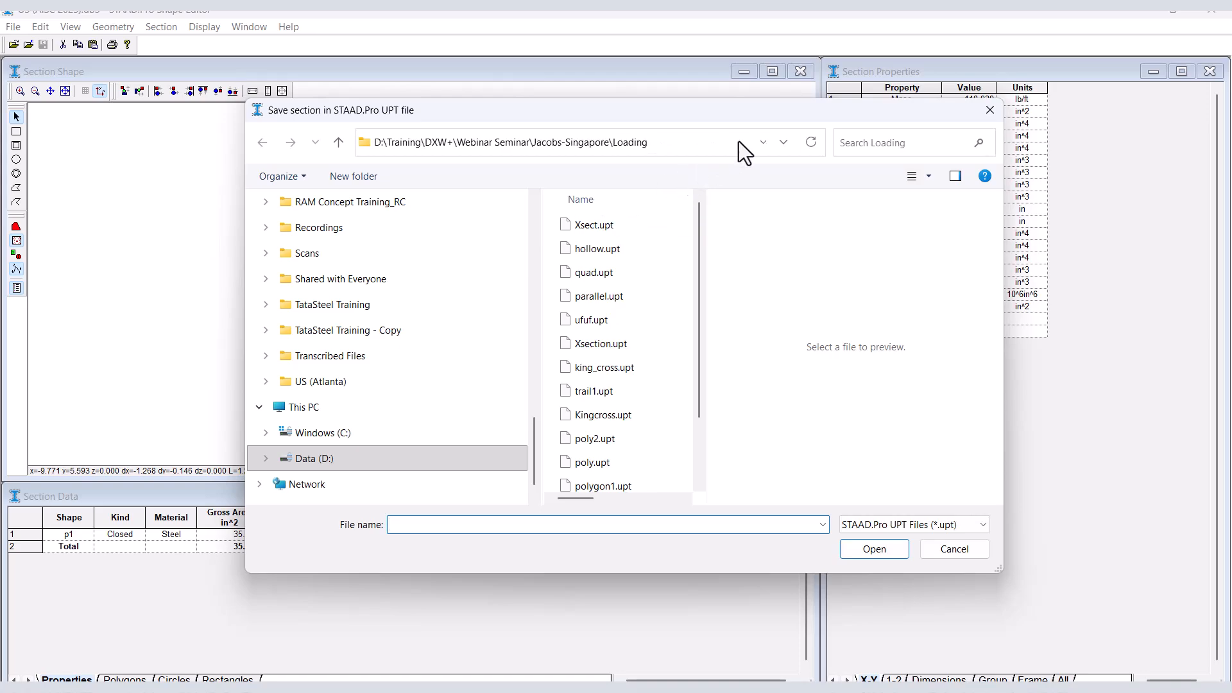
{"action": "left_click", "coordinate": [456, 524]}
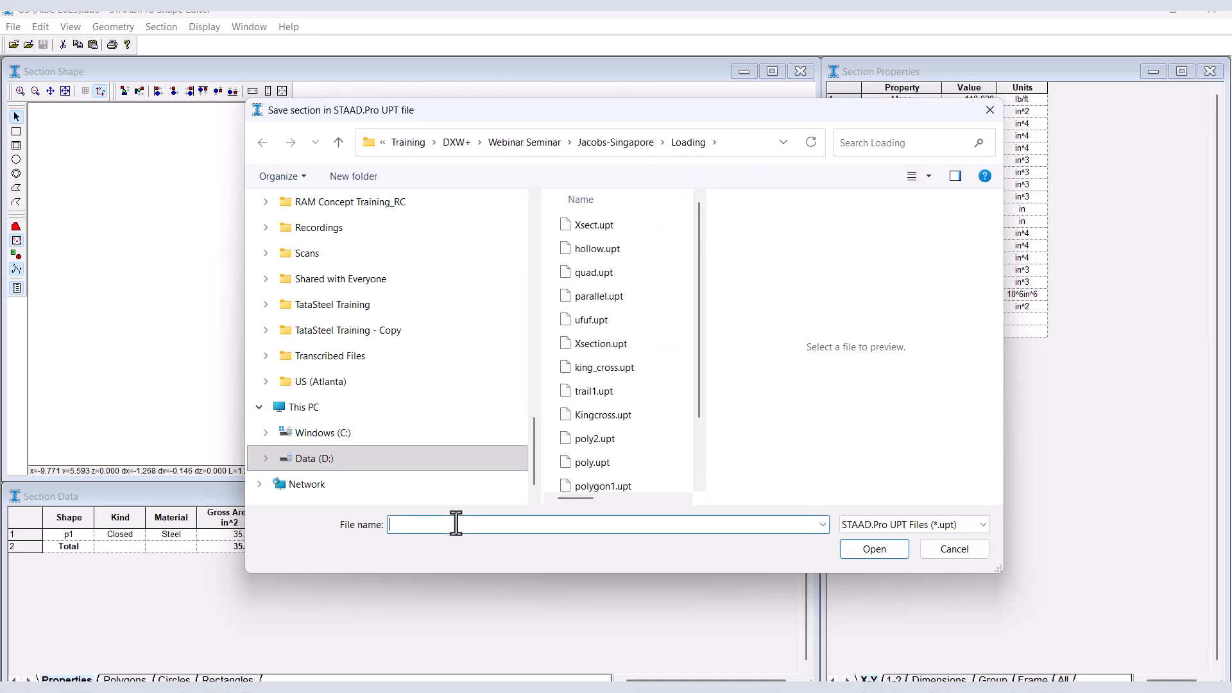
{"action": "type", "text": "plus"}
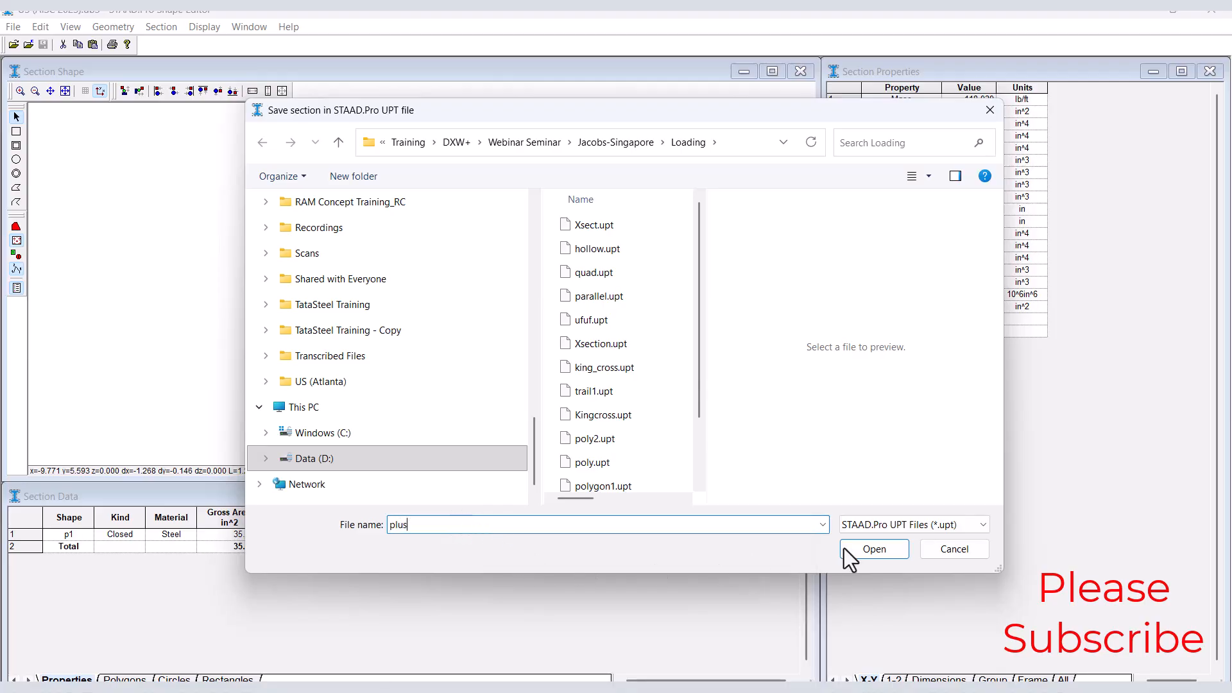
{"action": "left_click", "coordinate": [874, 549]}
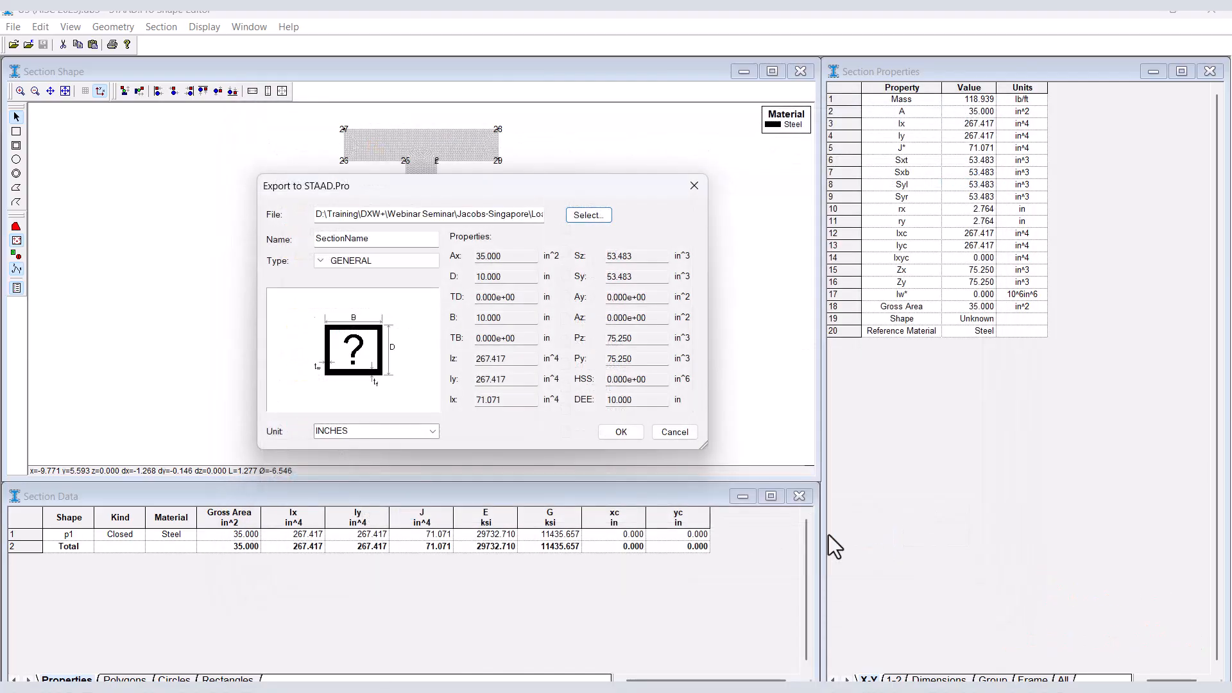
Name the exported section plus, set its unit to MMS and complete the export.
{"action": "left_click", "coordinate": [378, 242]}
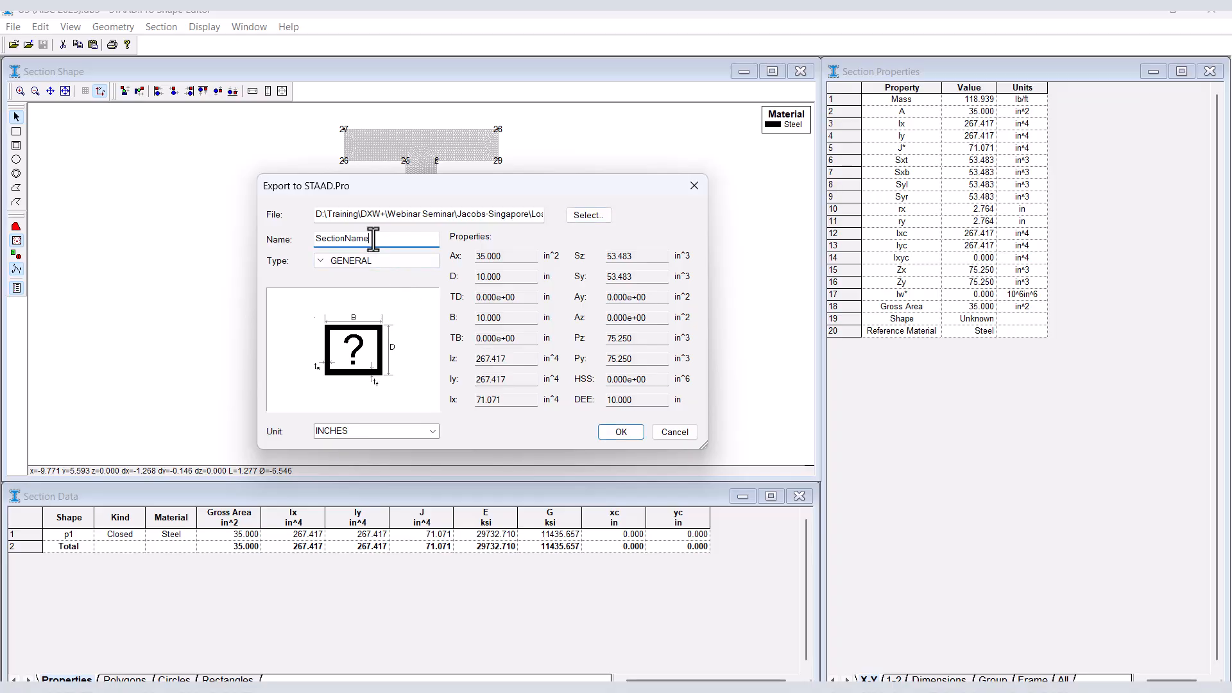
{"action": "double_click", "coordinate": [374, 240]}
{"action": "type", "text": "plus"}
{"action": "left_click", "coordinate": [430, 433]}
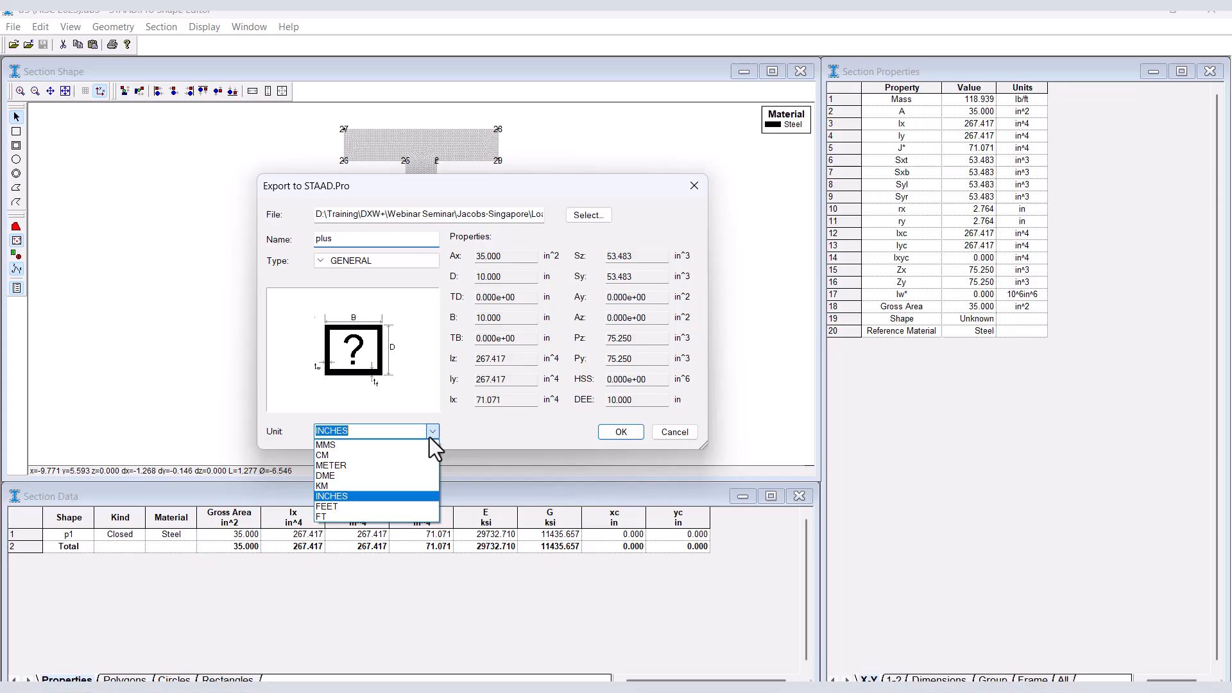
{"action": "left_click", "coordinate": [374, 449]}
{"action": "left_click", "coordinate": [621, 434]}
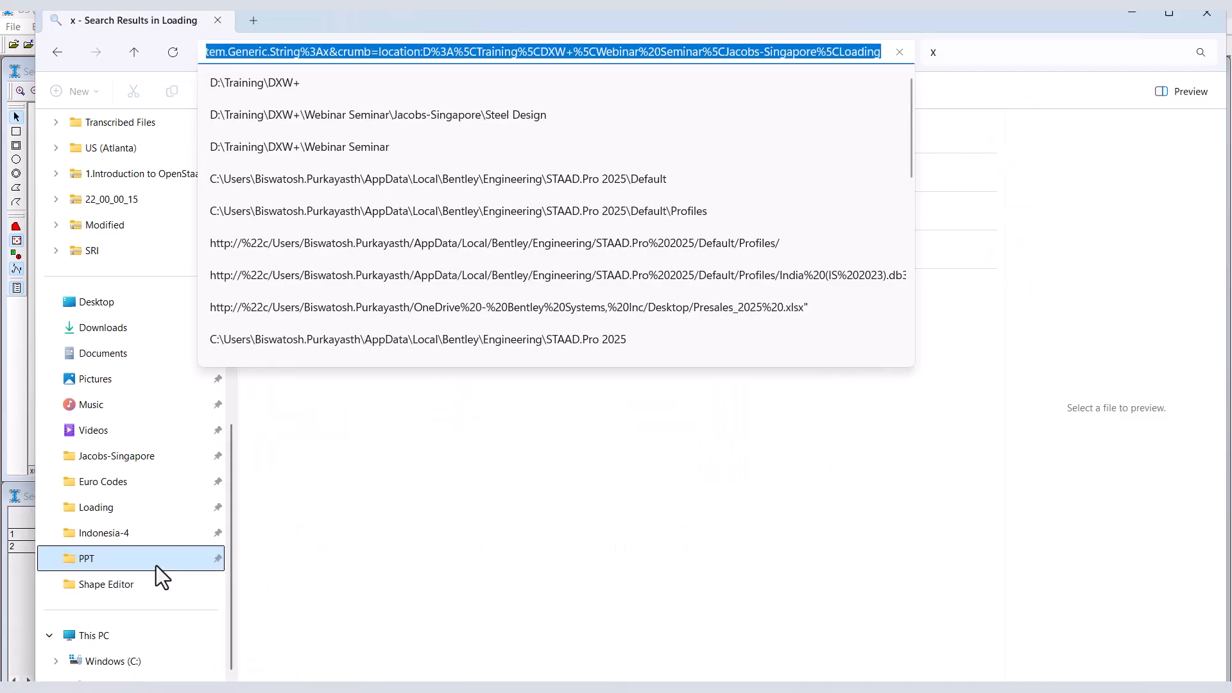
In File Explorer, go to the Loading folder inside Jacobs-Singapore and select plus.upt.
{"action": "left_click", "coordinate": [137, 559]}
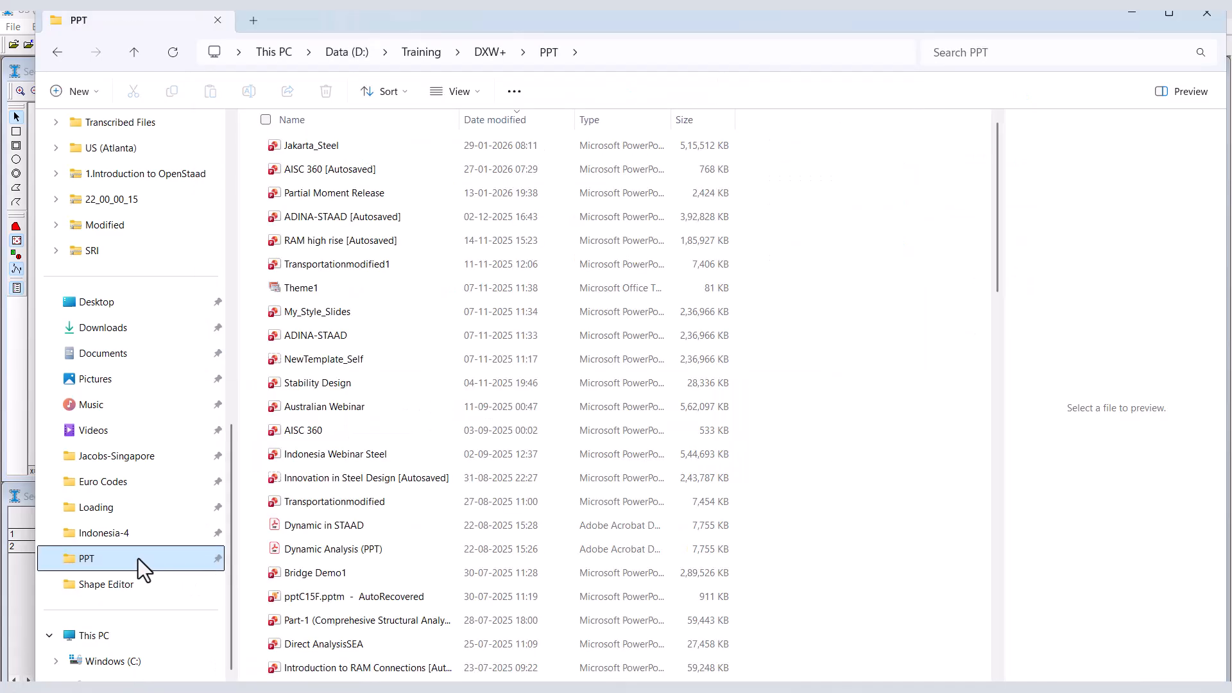
{"action": "left_click", "coordinate": [127, 457]}
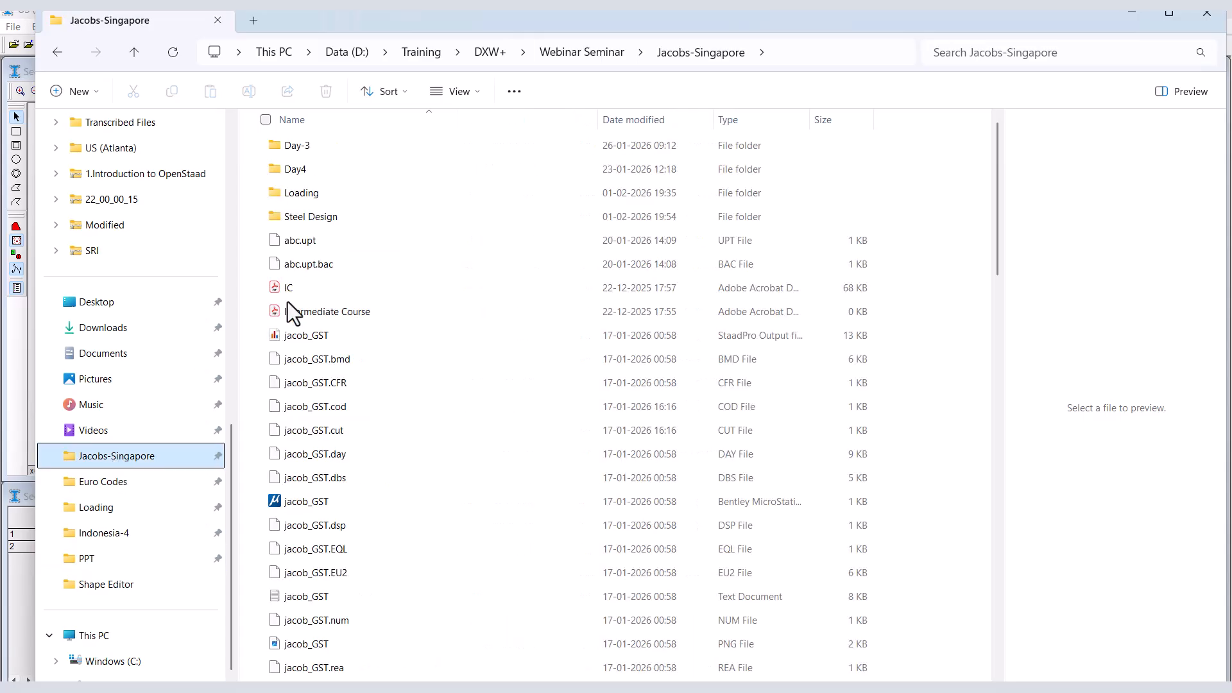
{"action": "double_click", "coordinate": [330, 191]}
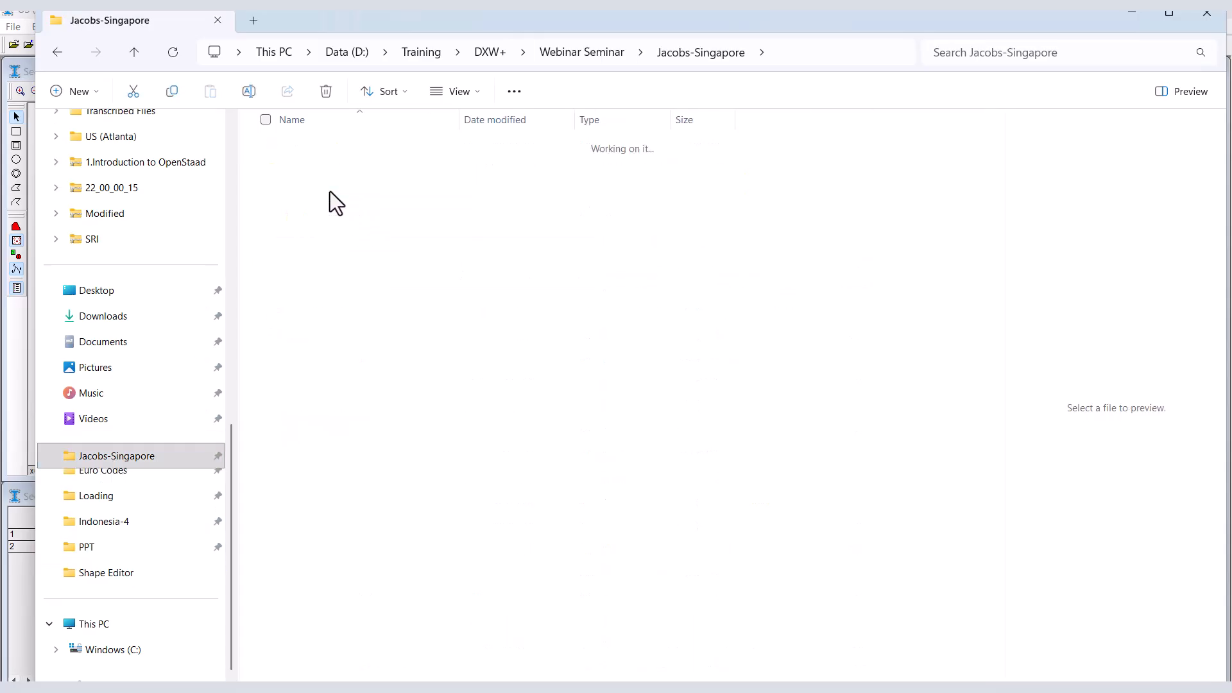
{"action": "type", "text": "pl"}
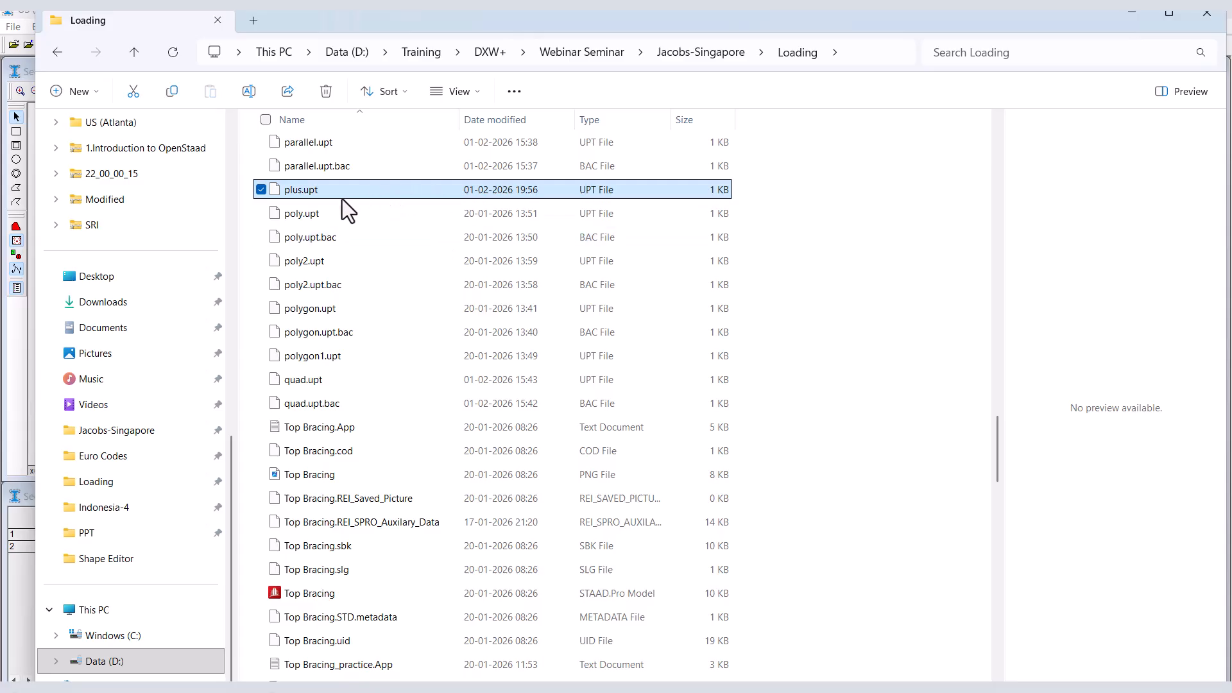
Open plus.upt in Notepad and maximize its window.
{"action": "right_click", "coordinate": [317, 200]}
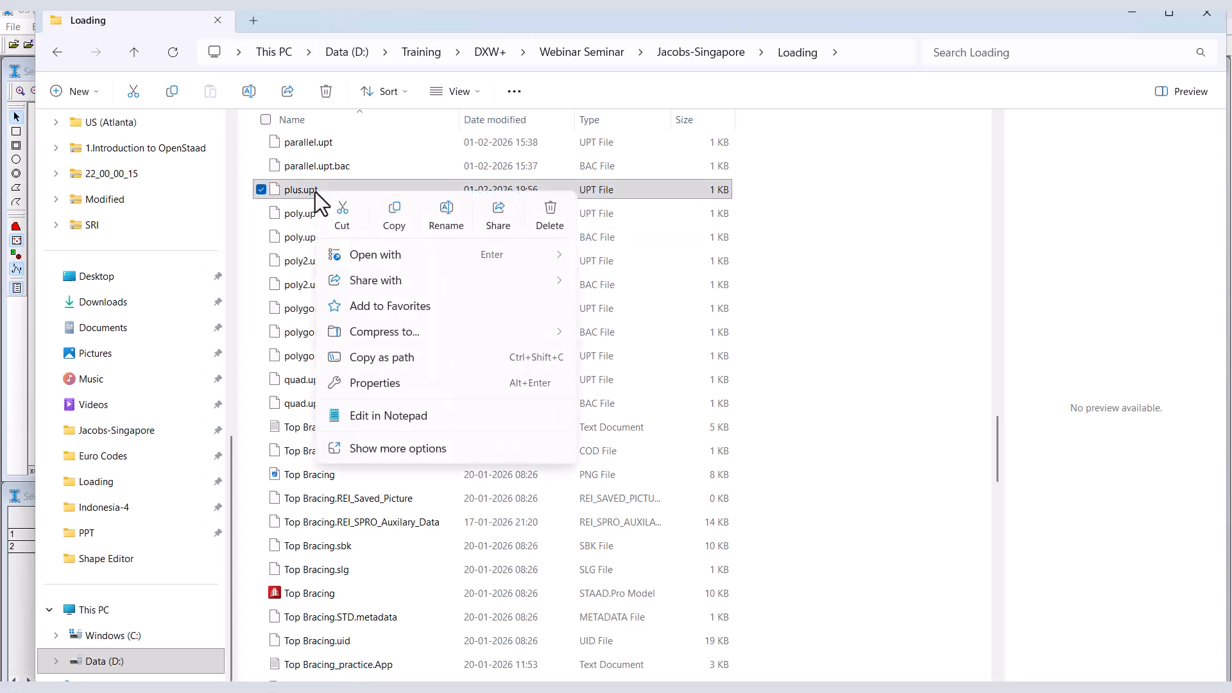
{"action": "mouse_move", "coordinate": [557, 253]}
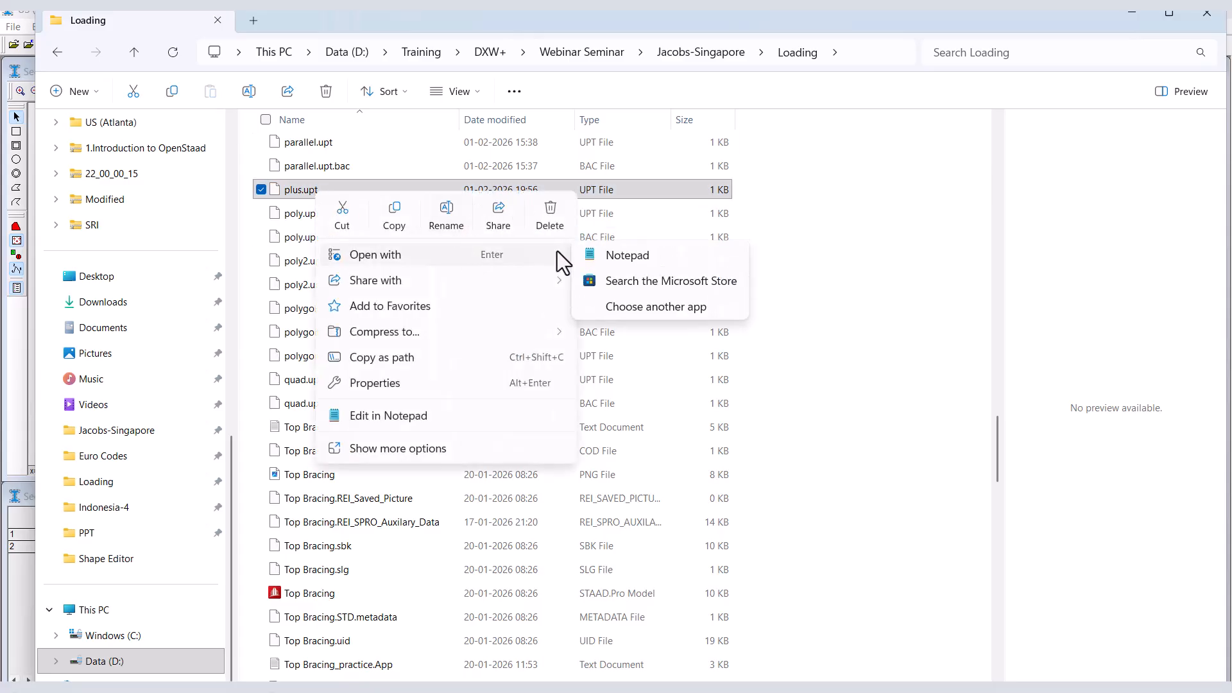
{"action": "left_click", "coordinate": [629, 263]}
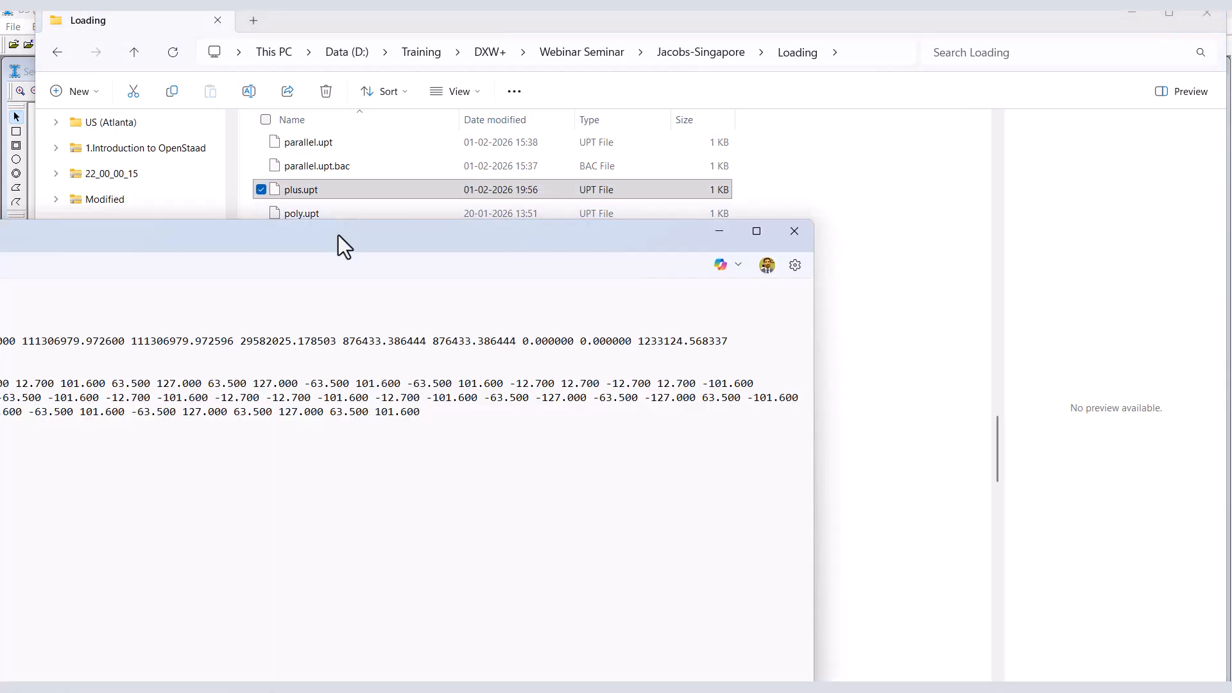
{"action": "left_click_drag", "start_coordinate": [338, 235], "coordinate": [786, 136]}
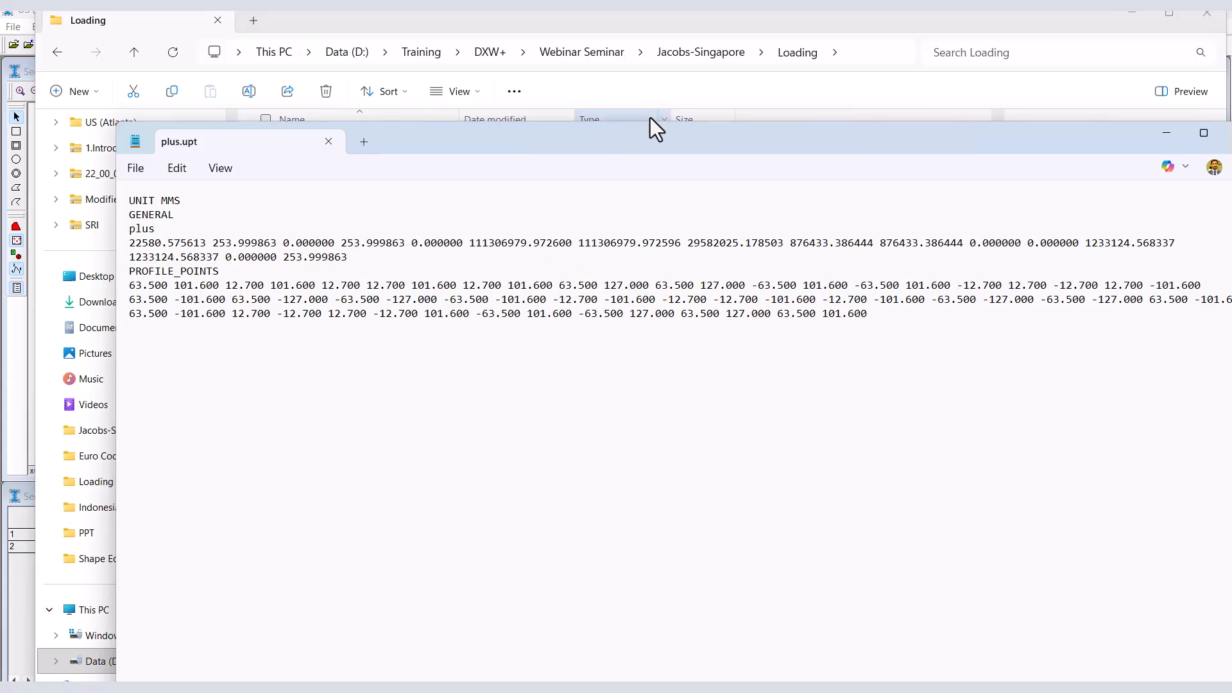
{"action": "double_click", "coordinate": [655, 140]}
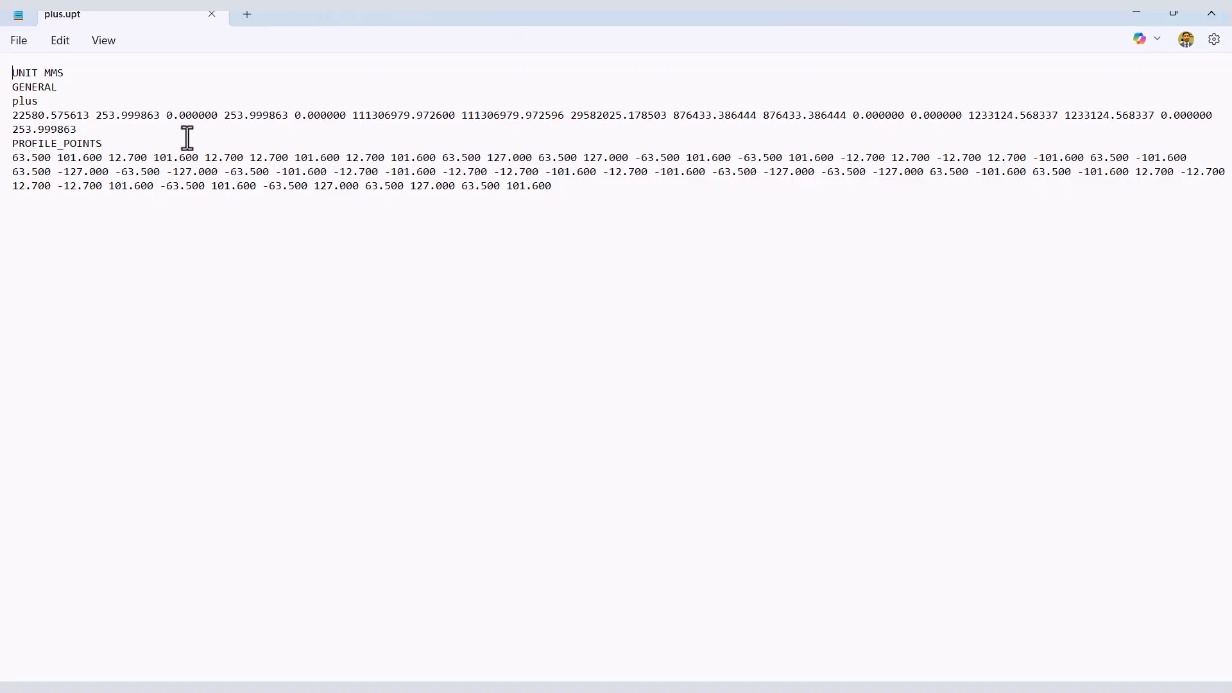
Examine the property values listed under the section name plus, particularly the zero entries for TD, TB, Ay and Az.
{"action": "left_click_drag", "start_coordinate": [79, 130], "coordinate": [6, 104]}
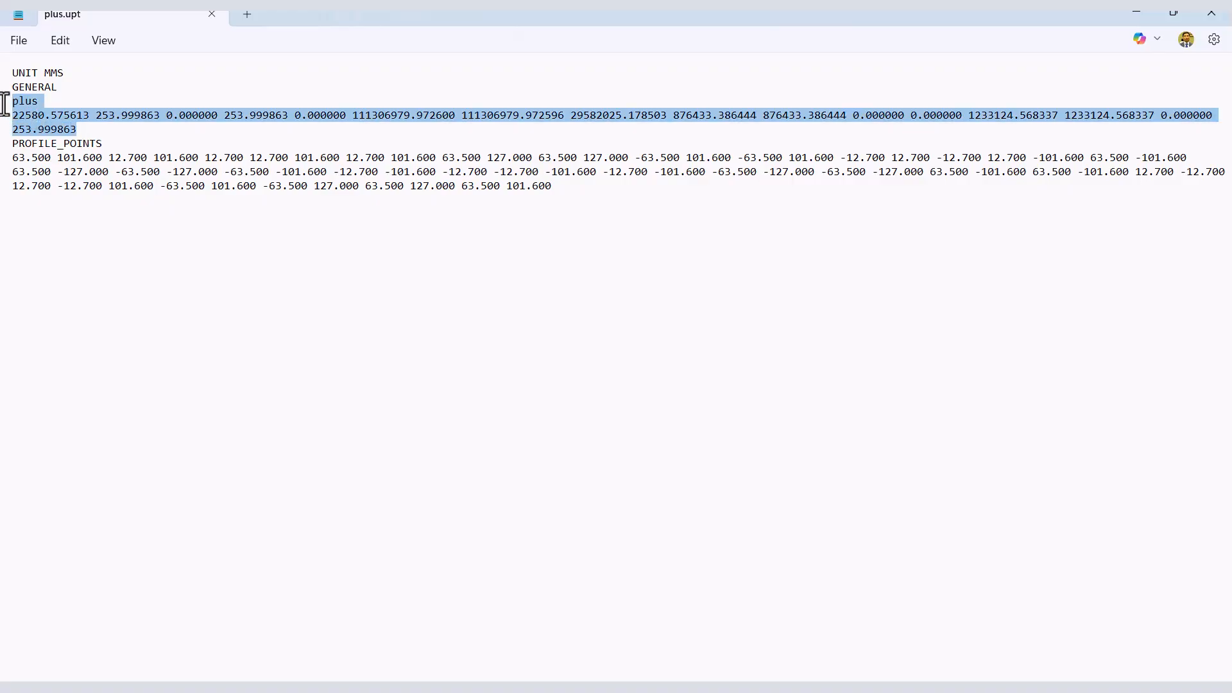
{"action": "left_click", "coordinate": [101, 89]}
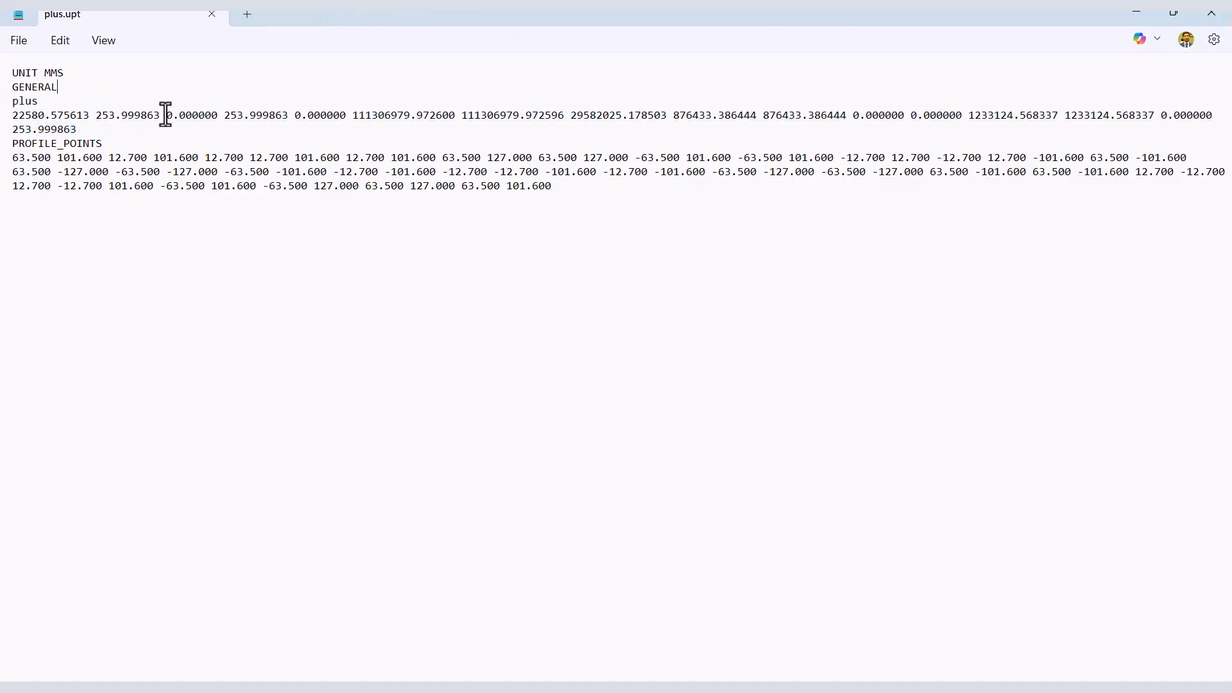
{"action": "left_click_drag", "start_coordinate": [165, 115], "coordinate": [218, 115]}
{"action": "left_click_drag", "start_coordinate": [294, 115], "coordinate": [347, 115]}
{"action": "left_click_drag", "start_coordinate": [852, 116], "coordinate": [962, 116]}
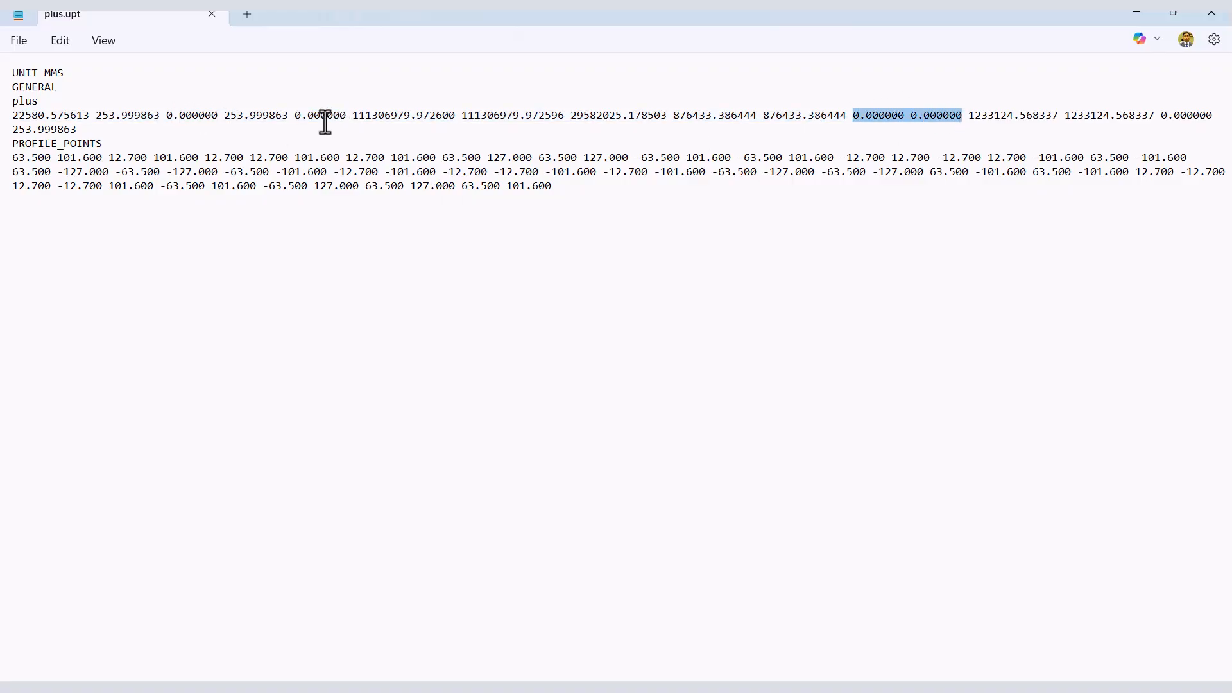
{"action": "left_click", "coordinate": [195, 116]}
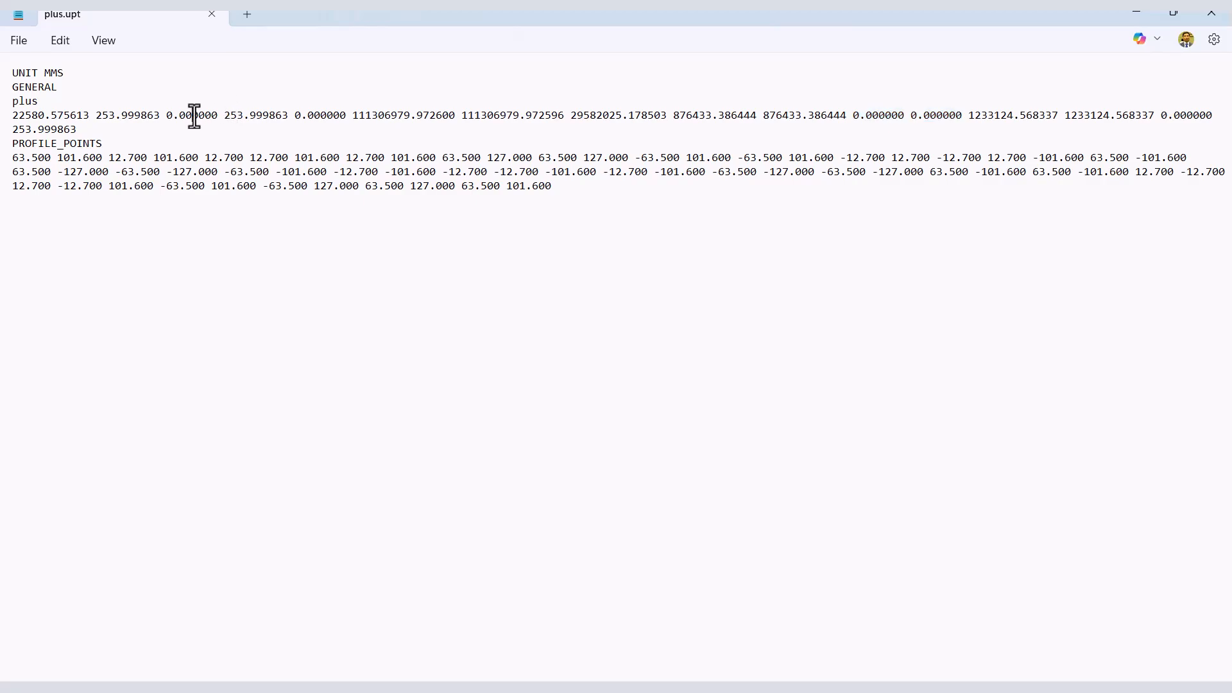
{"action": "left_click", "coordinate": [326, 117]}
{"action": "left_click", "coordinate": [873, 116]}
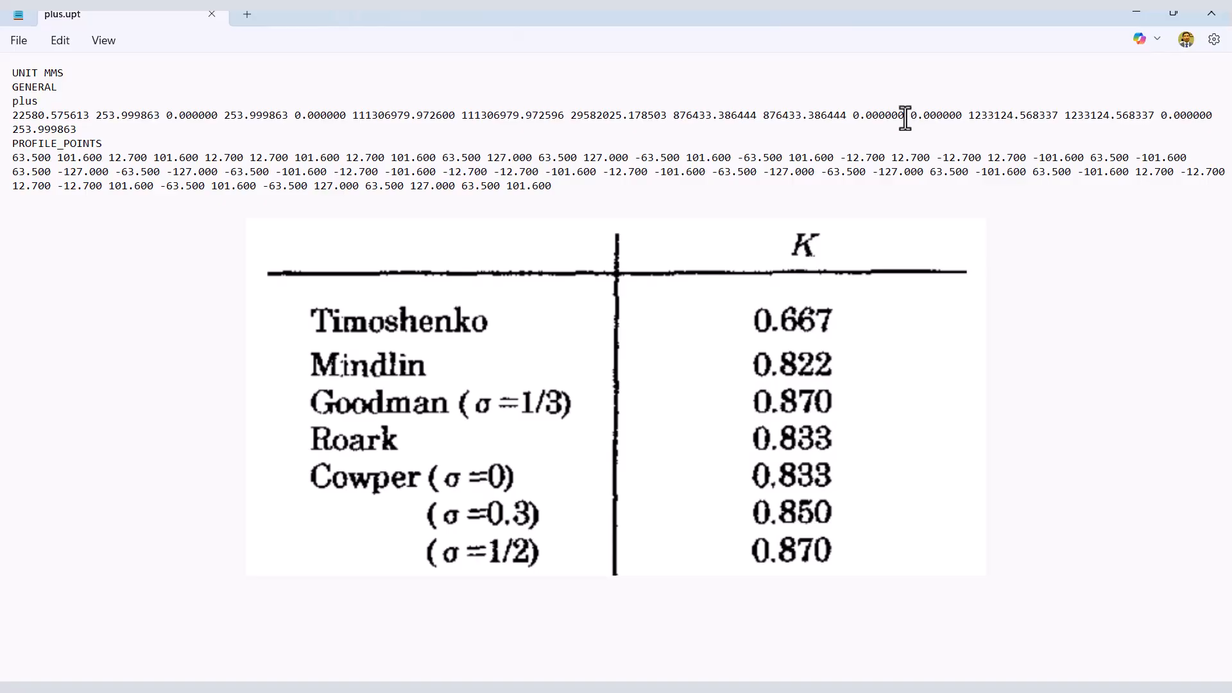
Replace the two adjacent zero shear-area values in the plus property line with 1400 for Ay and 1500 for Az.
{"action": "left_click_drag", "start_coordinate": [904, 117], "coordinate": [855, 118]}
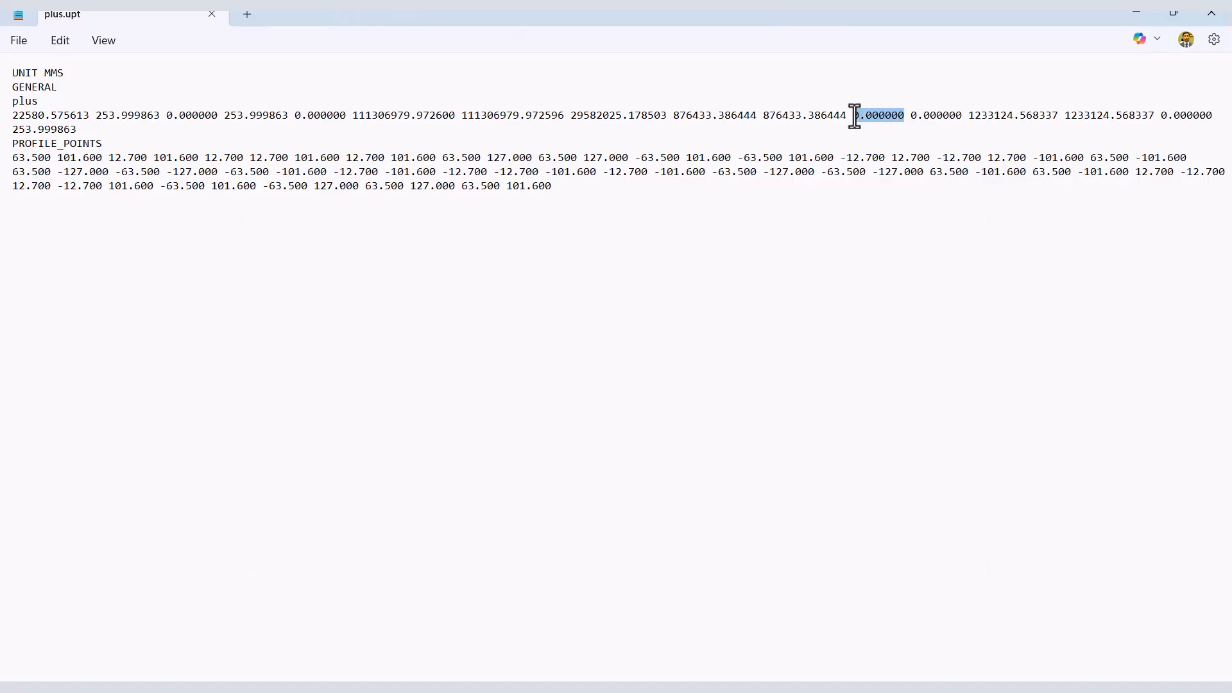
{"action": "type", "text": "400"}
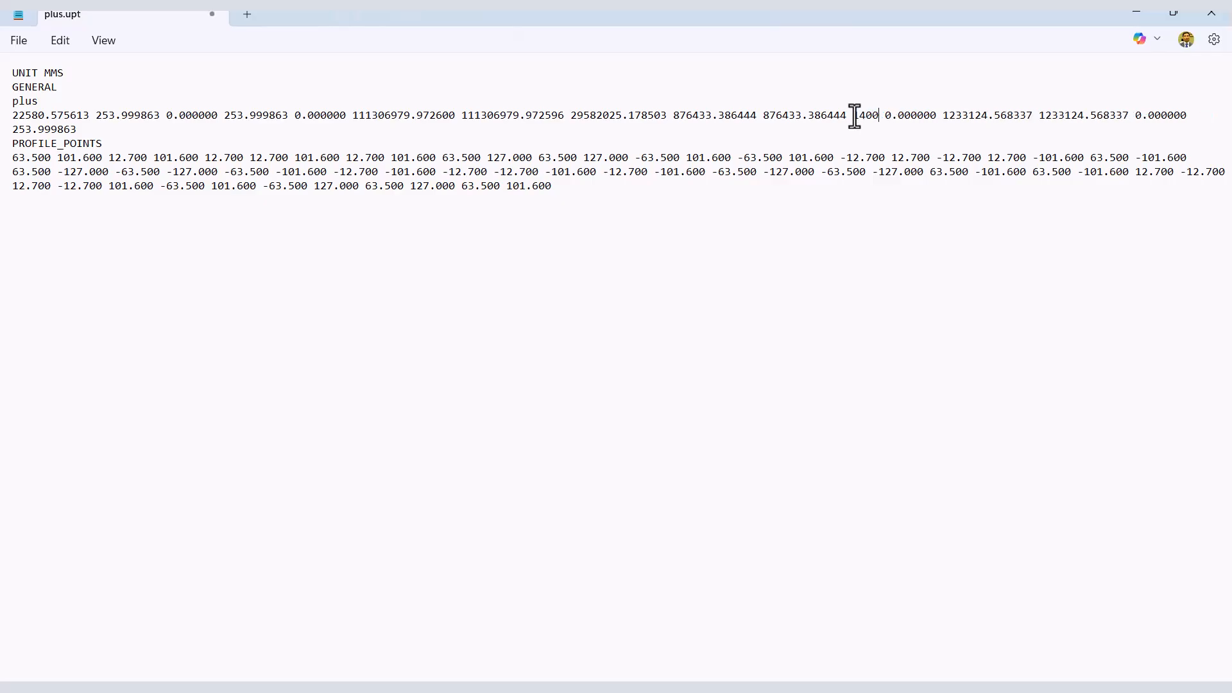
{"action": "left_click", "coordinate": [937, 117]}
{"action": "key", "text": "BackSpace"}
{"action": "key", "text": "BackSpace"}
{"action": "key", "text": "BackSpace"}
{"action": "key", "text": "BackSpace"}
{"action": "key", "text": "BackSpace"}
{"action": "key", "text": "BackSpace"}
{"action": "key", "text": "BackSpace"}
{"action": "key", "text": "BackSpace"}
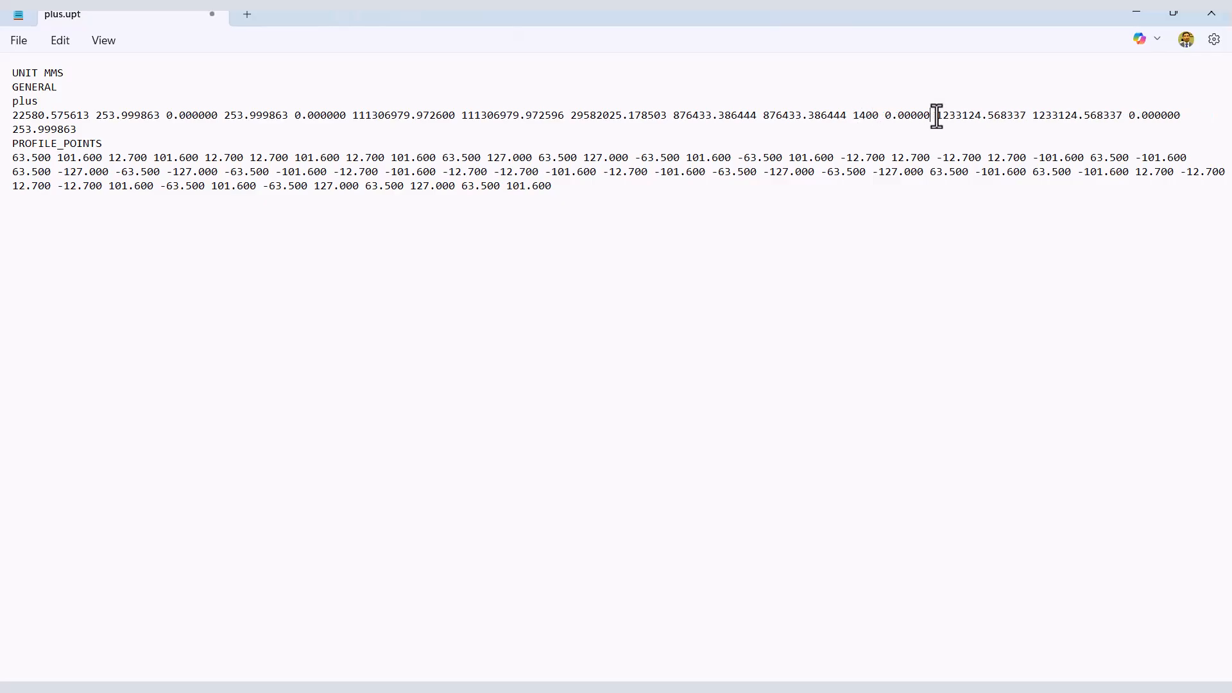
{"action": "type", "text": "1500"}
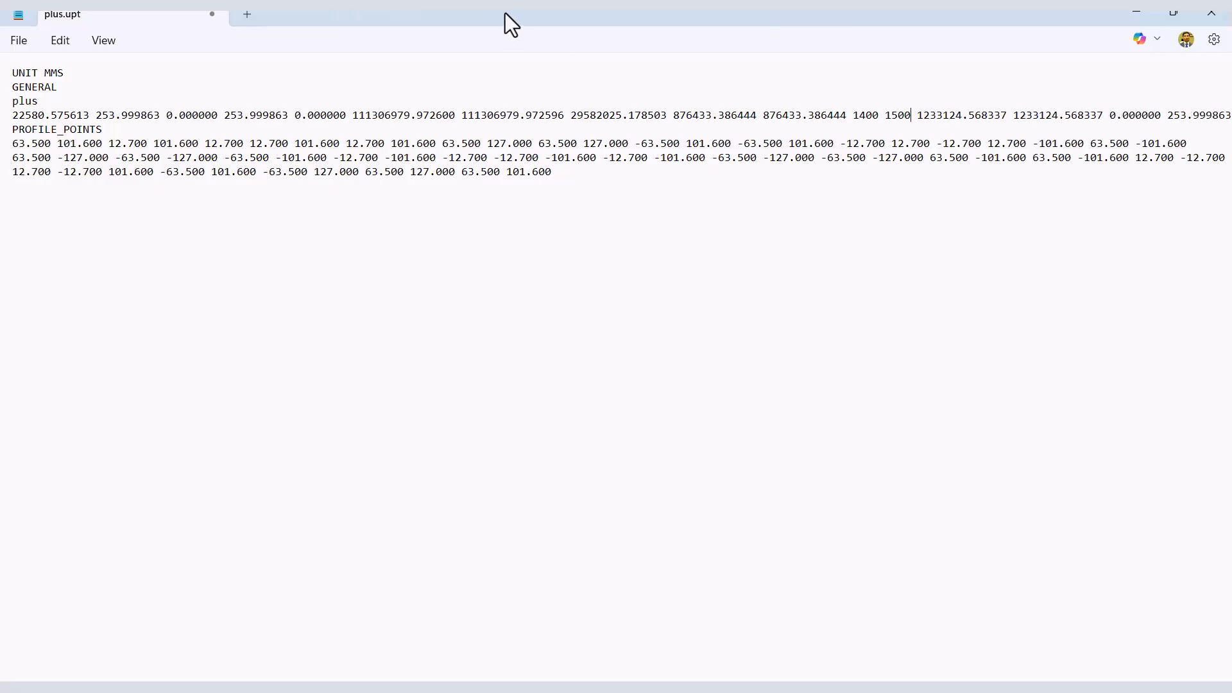
Set the third value in the plus property line, the thickness TD, to 20.
{"action": "left_click", "coordinate": [213, 117]}
{"action": "key", "text": "BackSpace"}
{"action": "key", "text": "BackSpace"}
{"action": "key", "text": "BackSpace"}
{"action": "key", "text": "BackSpace"}
{"action": "key", "text": "BackSpace"}
{"action": "key", "text": "BackSpace"}
{"action": "key", "text": "BackSpace"}
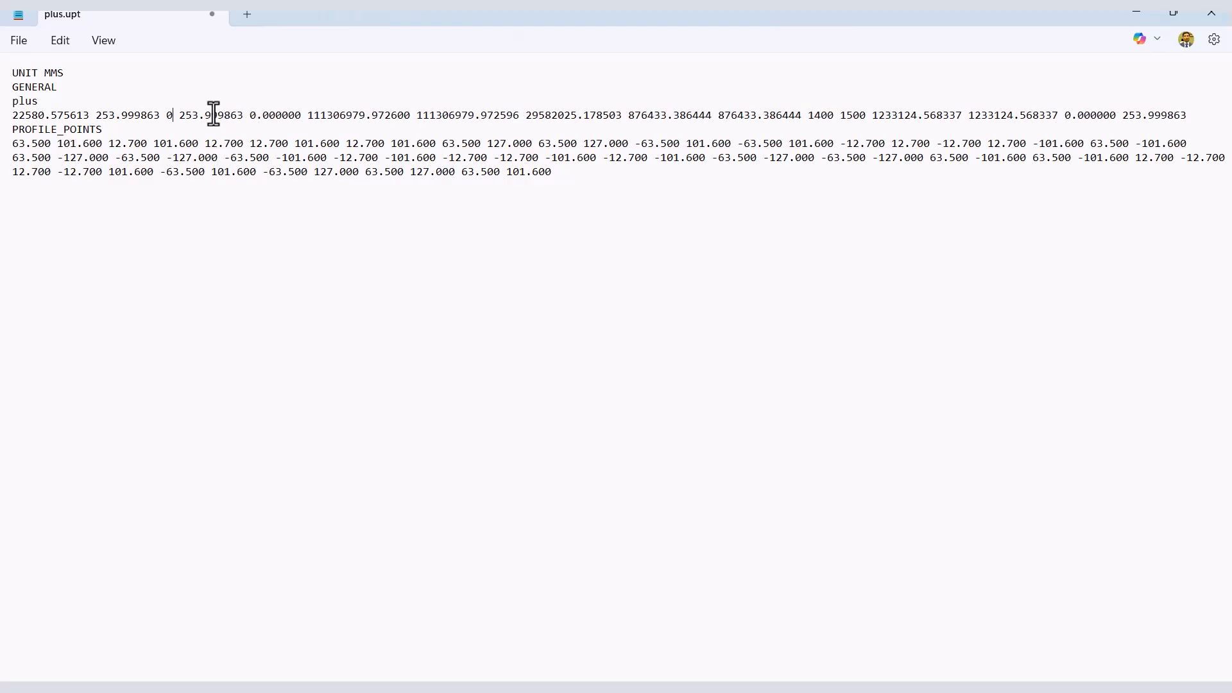
{"action": "key", "text": "BackSpace"}
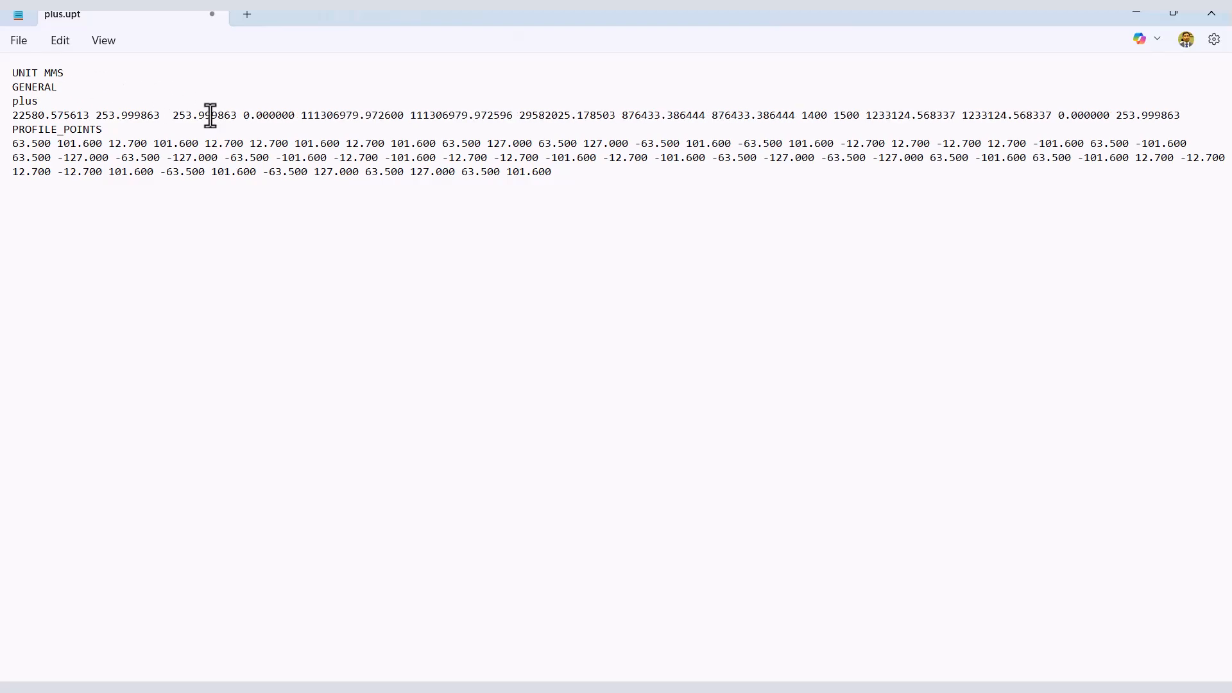
{"action": "type", "text": "2"}
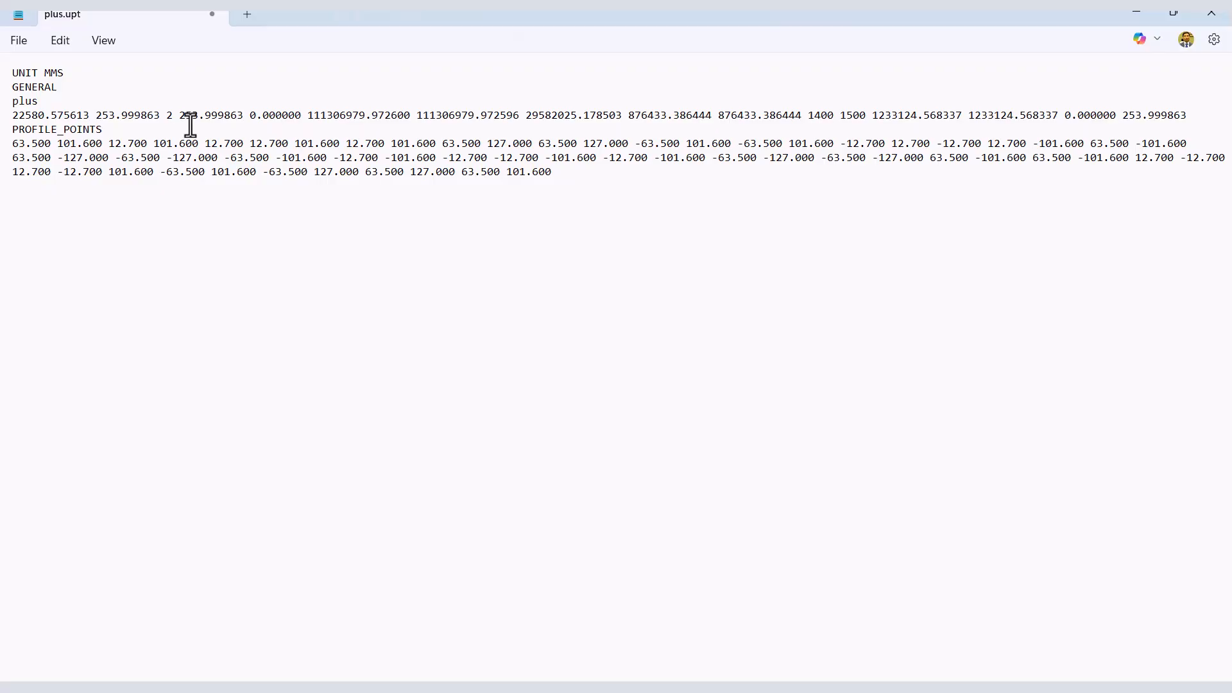
{"action": "type", "text": "0"}
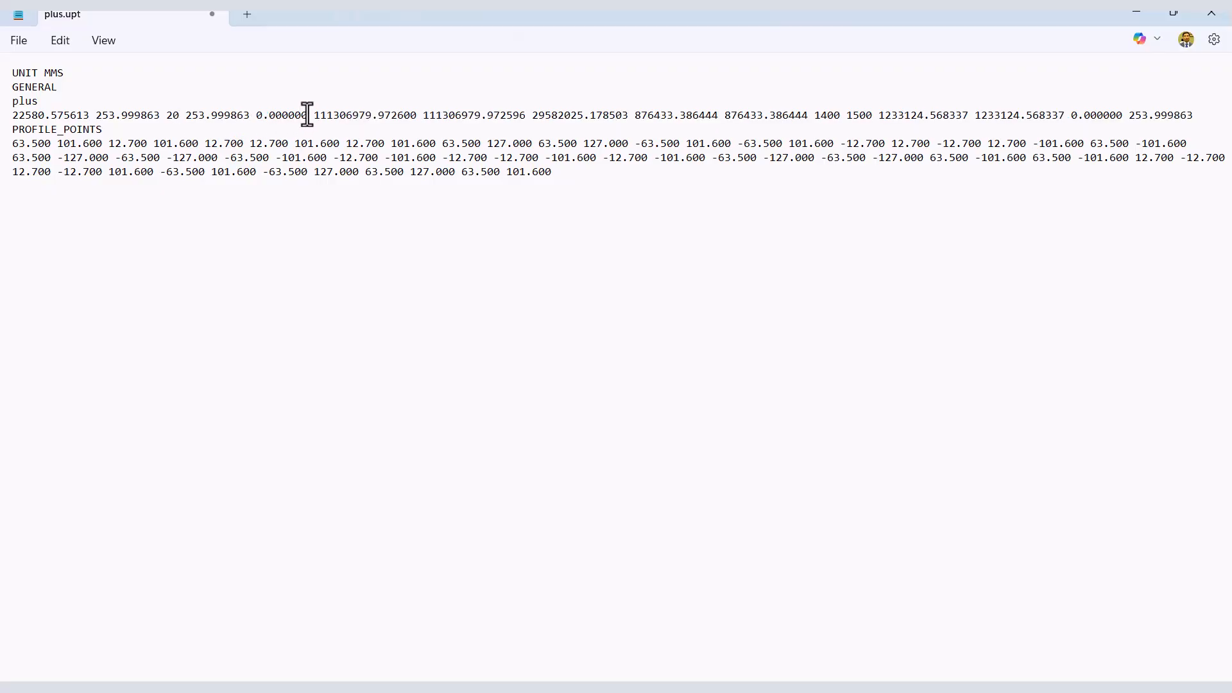
Set the fifth value in the plus property line, the thickness TB, to 20.
{"action": "key", "text": "BackSpace"}
{"action": "key", "text": "BackSpace"}
{"action": "key", "text": "BackSpace"}
{"action": "key", "text": "BackSpace"}
{"action": "key", "text": "BackSpace"}
{"action": "key", "text": "BackSpace"}
{"action": "key", "text": "BackSpace"}
{"action": "key", "text": "BackSpace"}
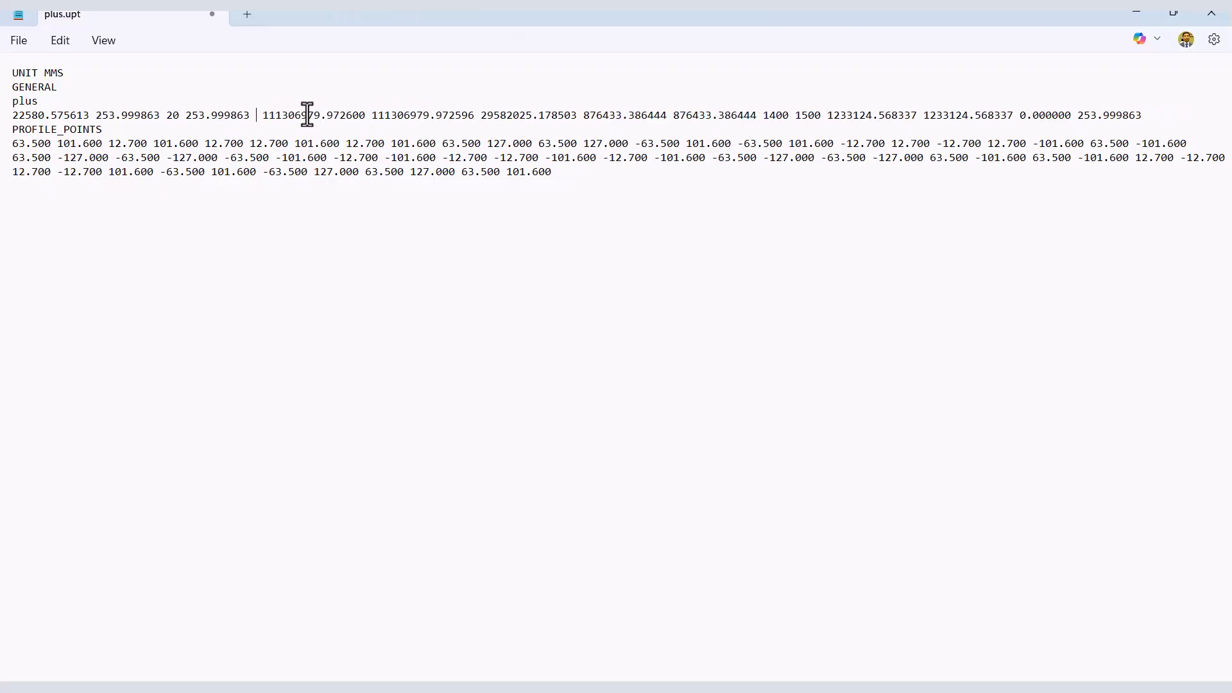
{"action": "type", "text": "20"}
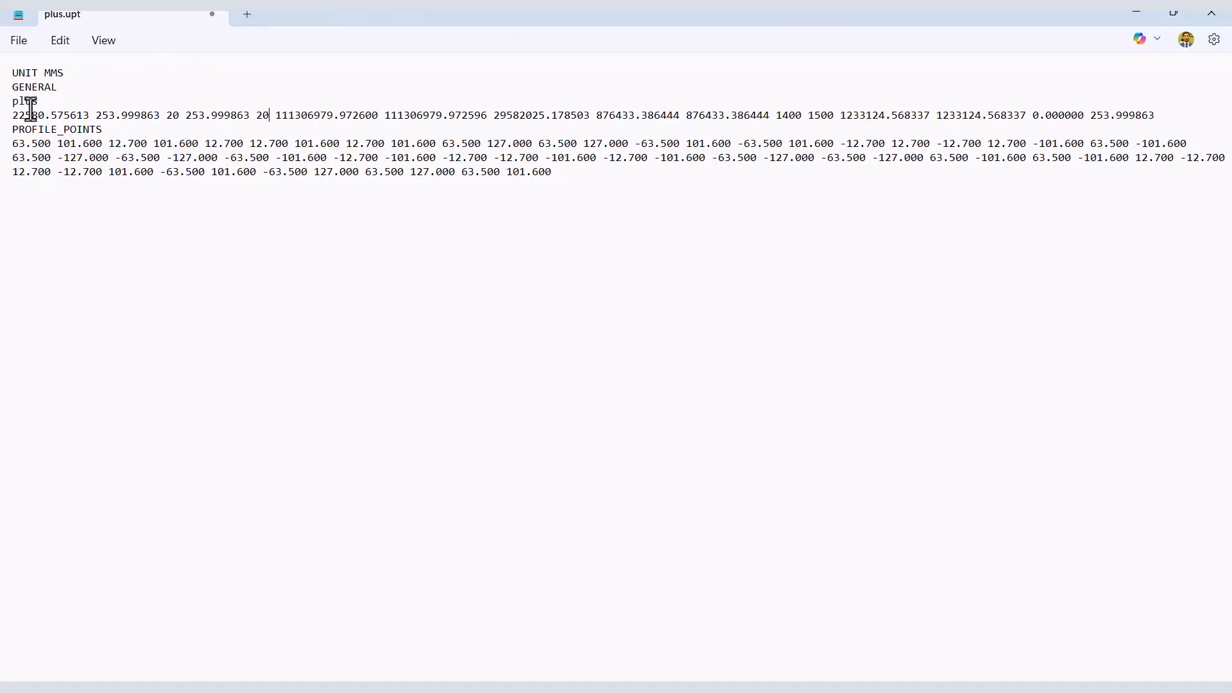
Save the edited plus.upt file and close its Notepad window.
{"action": "left_click", "coordinate": [15, 41]}
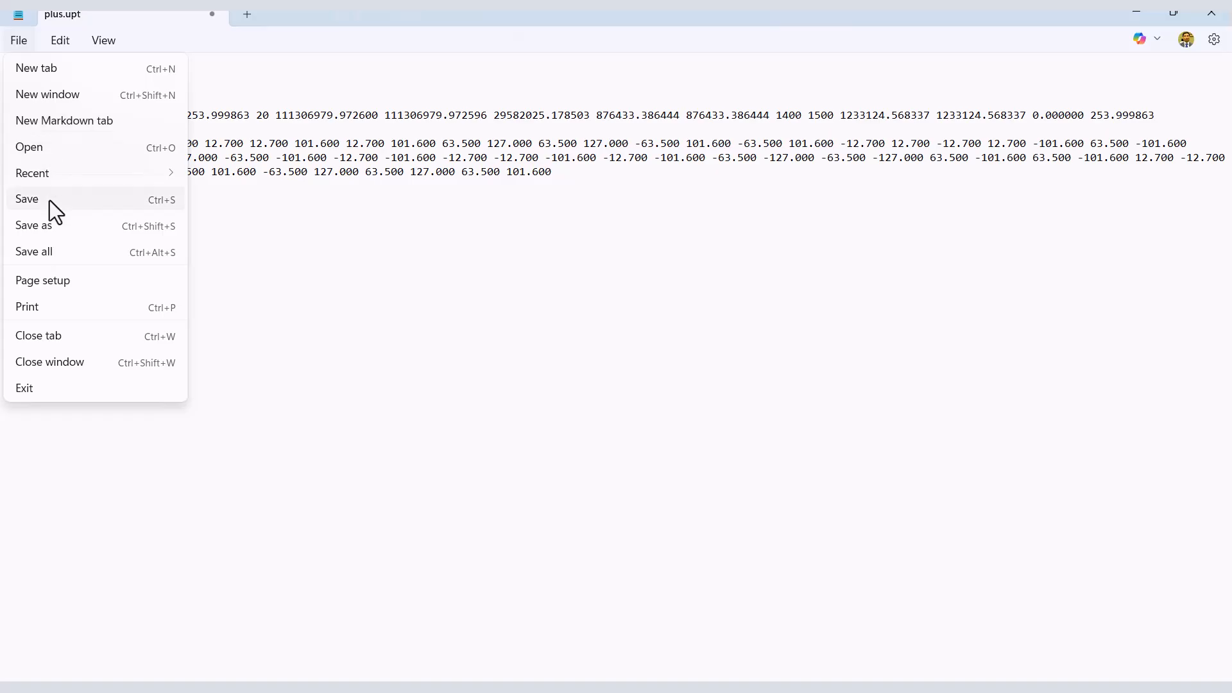
{"action": "left_click", "coordinate": [48, 199]}
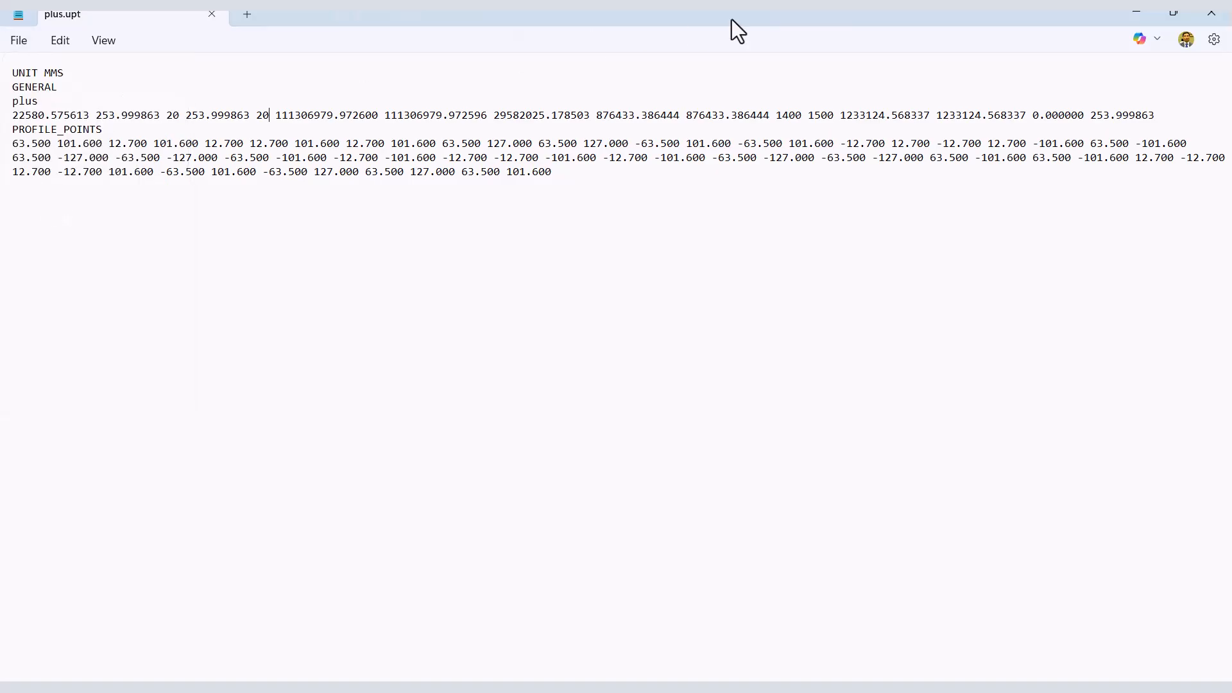
{"action": "left_click", "coordinate": [1215, 11]}
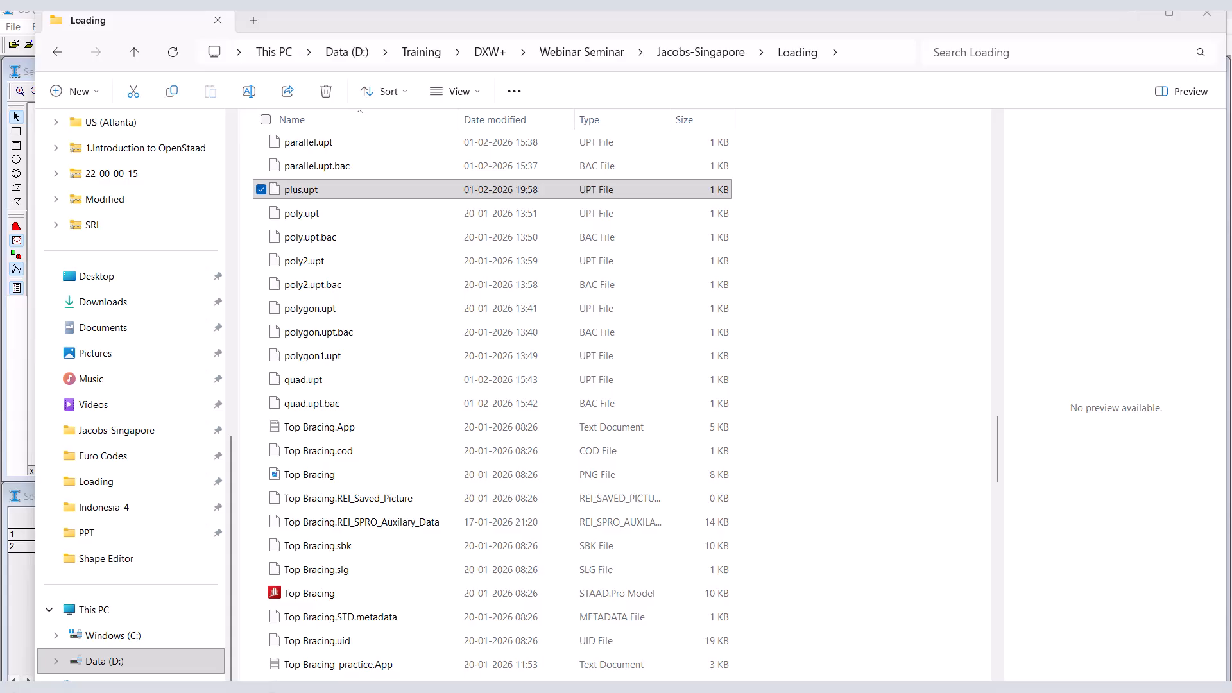
Switch to STAAD.Pro and assign the plus UPT section to beams 484 and 485 as selected beams.
{"action": "left_click", "coordinate": [451, 674]}
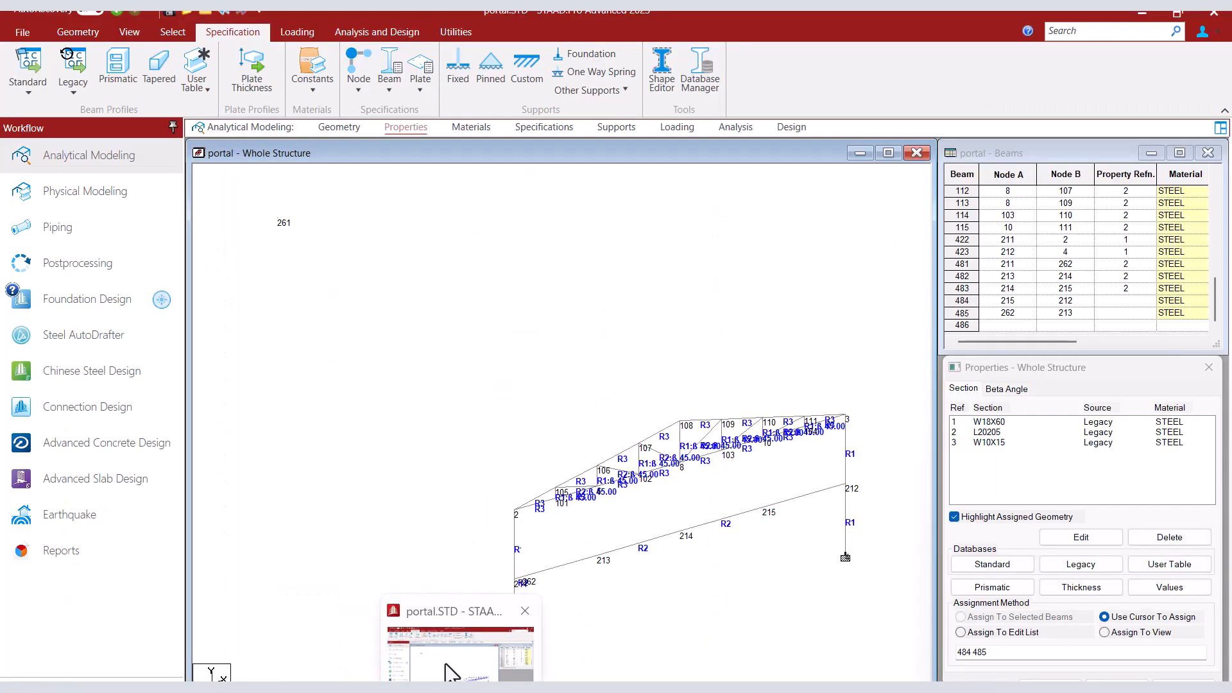
{"action": "left_click", "coordinate": [795, 499]}
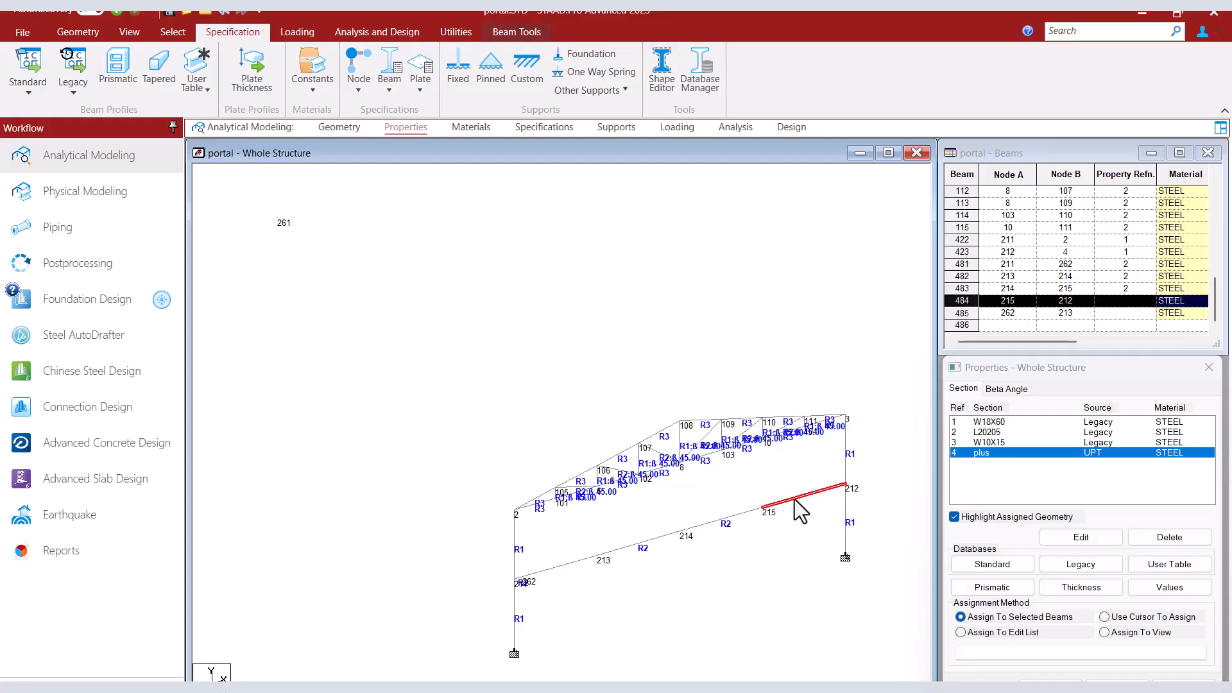
{"action": "left_click", "coordinate": [560, 566], "text": "ctrl"}
{"action": "left_click", "coordinate": [1027, 679]}
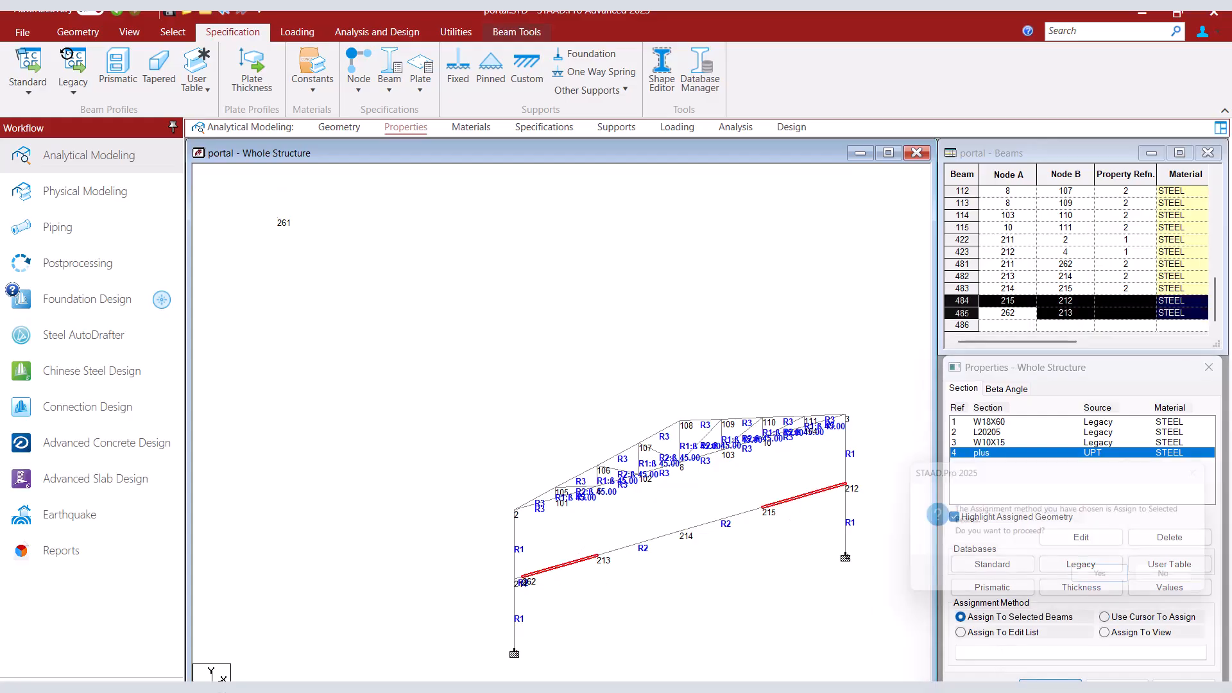
{"action": "left_click", "coordinate": [1103, 581]}
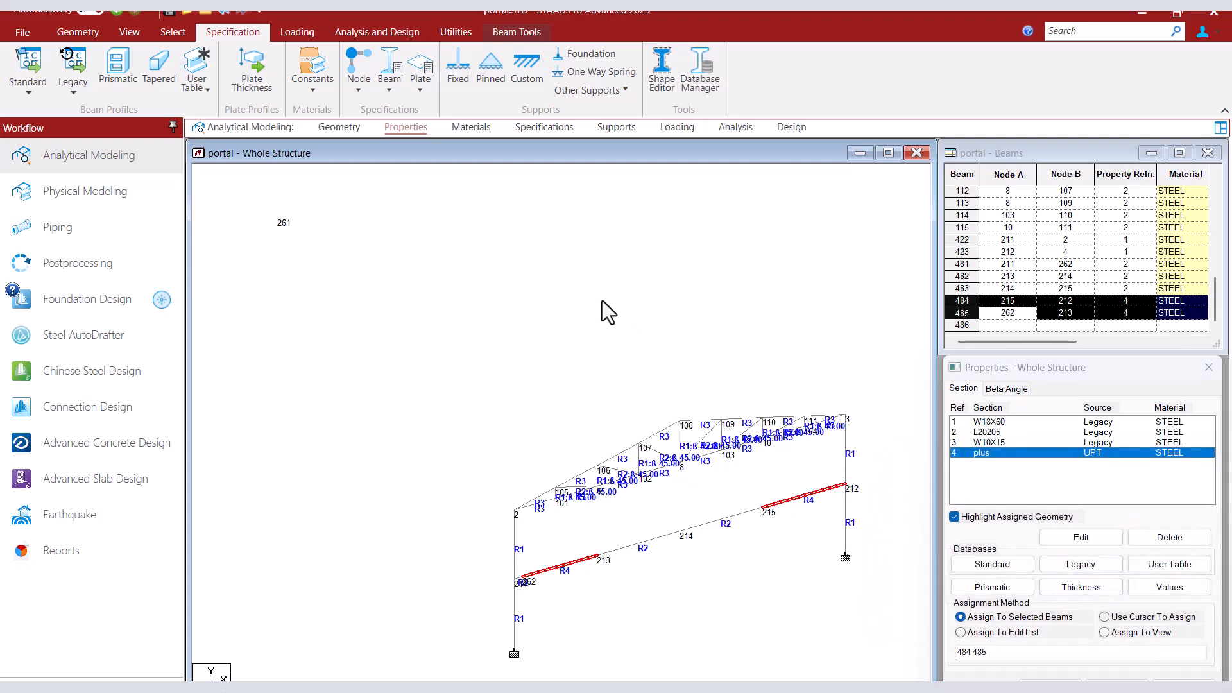
Open the steel design page and show the contents of the PARAMETER 1 block.
{"action": "left_click", "coordinate": [788, 129]}
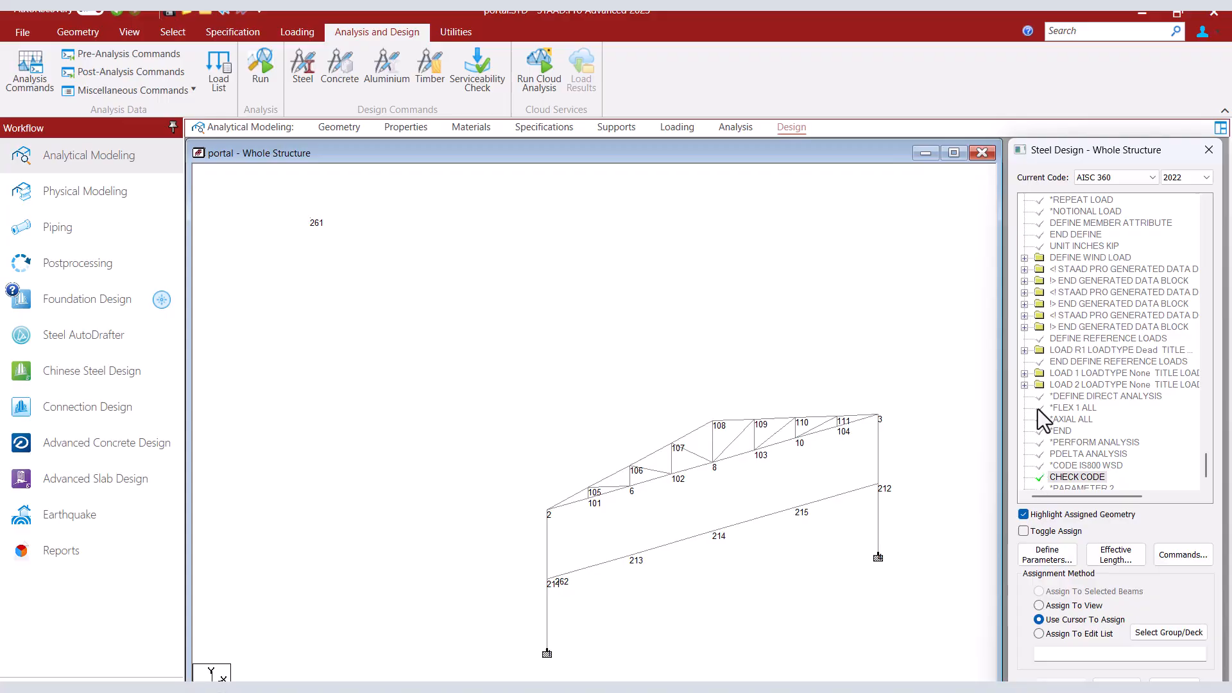
{"action": "left_click", "coordinate": [1071, 397]}
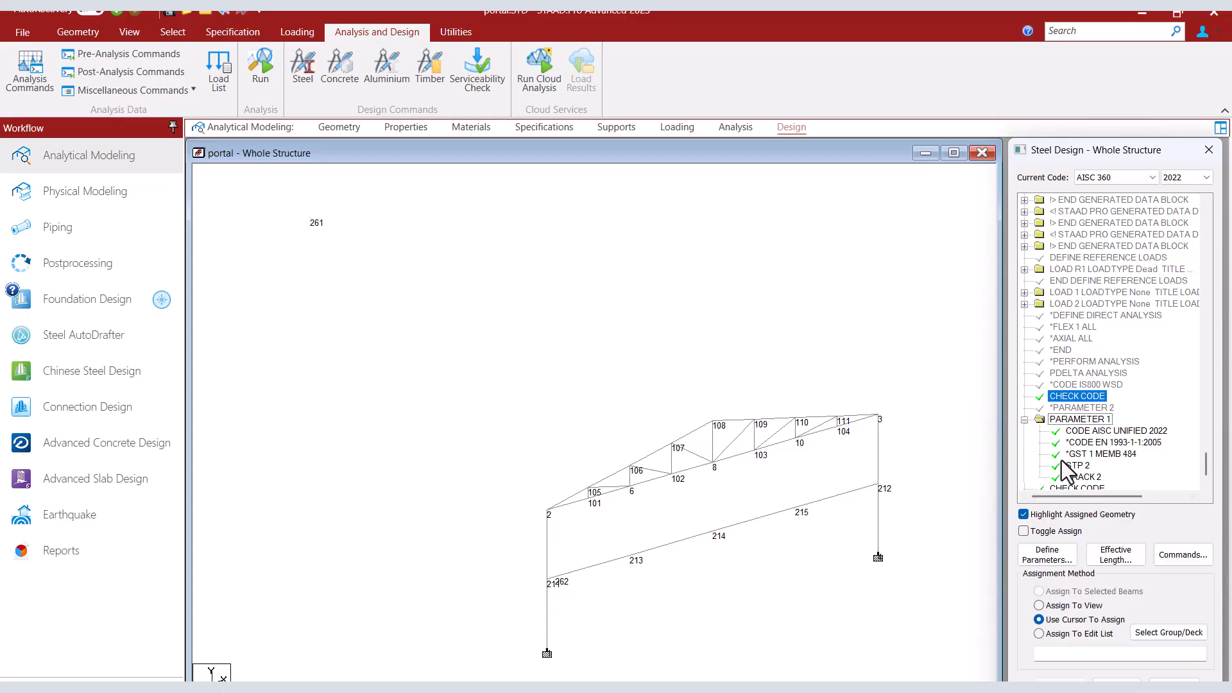
{"action": "left_click", "coordinate": [453, 31]}
{"action": "left_click", "coordinate": [428, 75]}
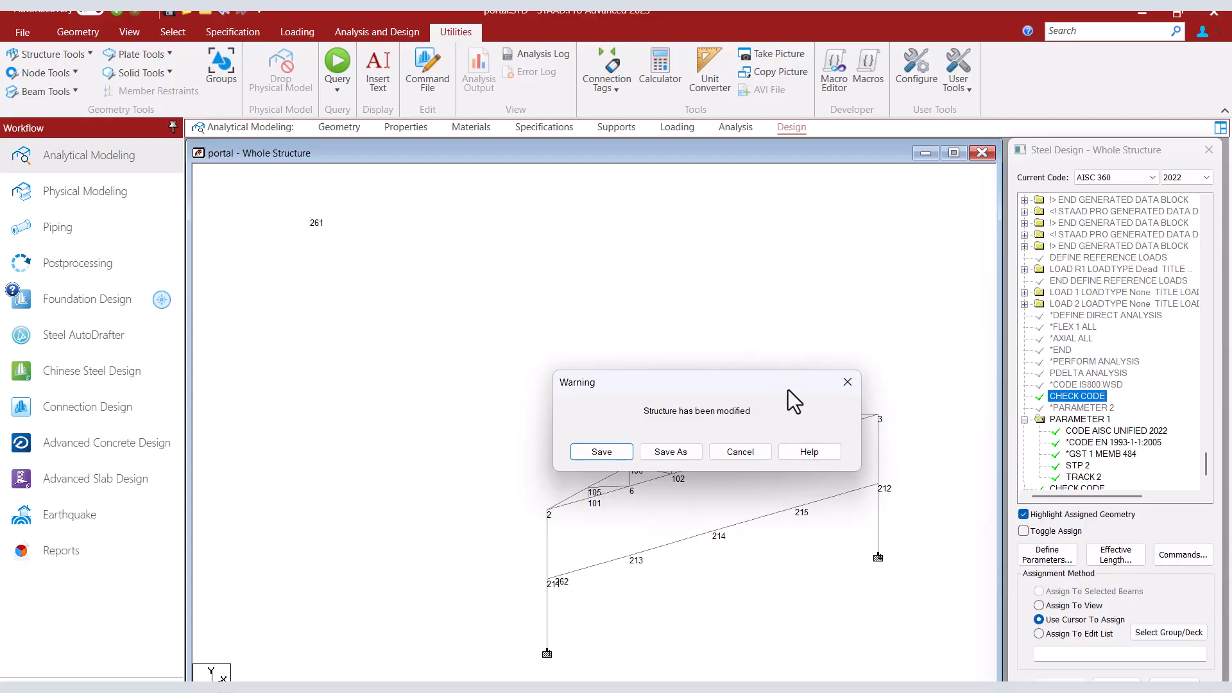
{"action": "left_click", "coordinate": [848, 383]}
Assign the STP 2 welded-section parameter to beam 484 and close the parameter dialog.
{"action": "double_click", "coordinate": [1080, 464]}
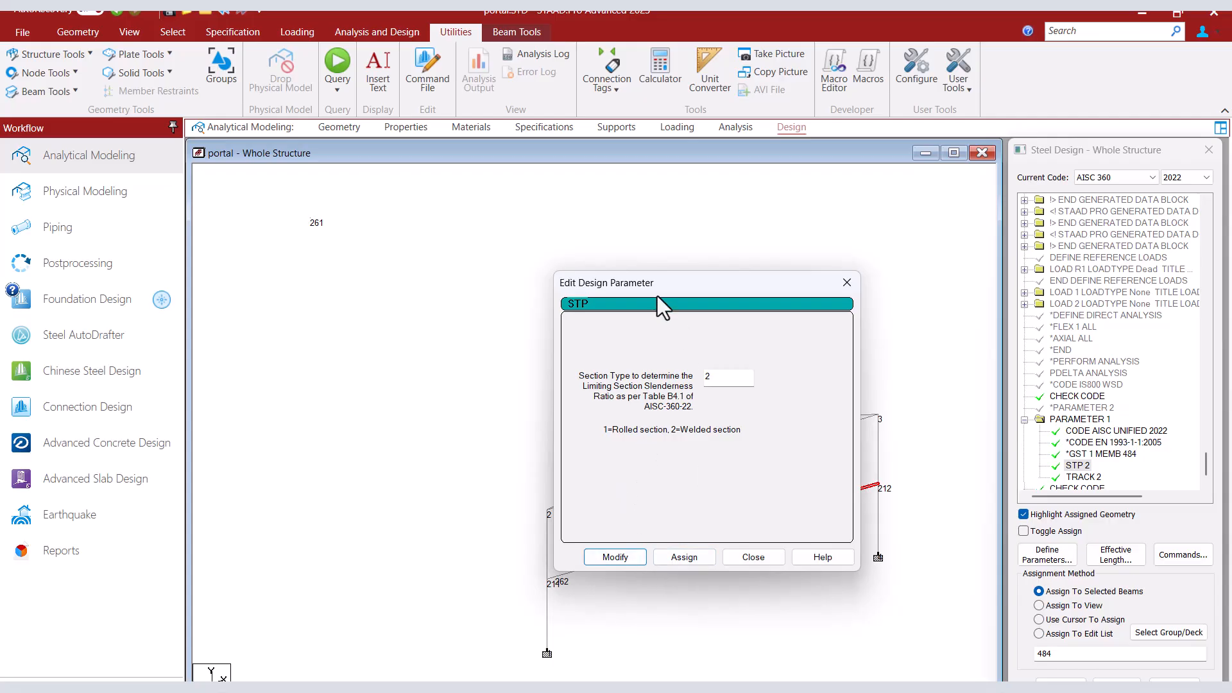
{"action": "left_click_drag", "start_coordinate": [654, 290], "coordinate": [336, 251]}
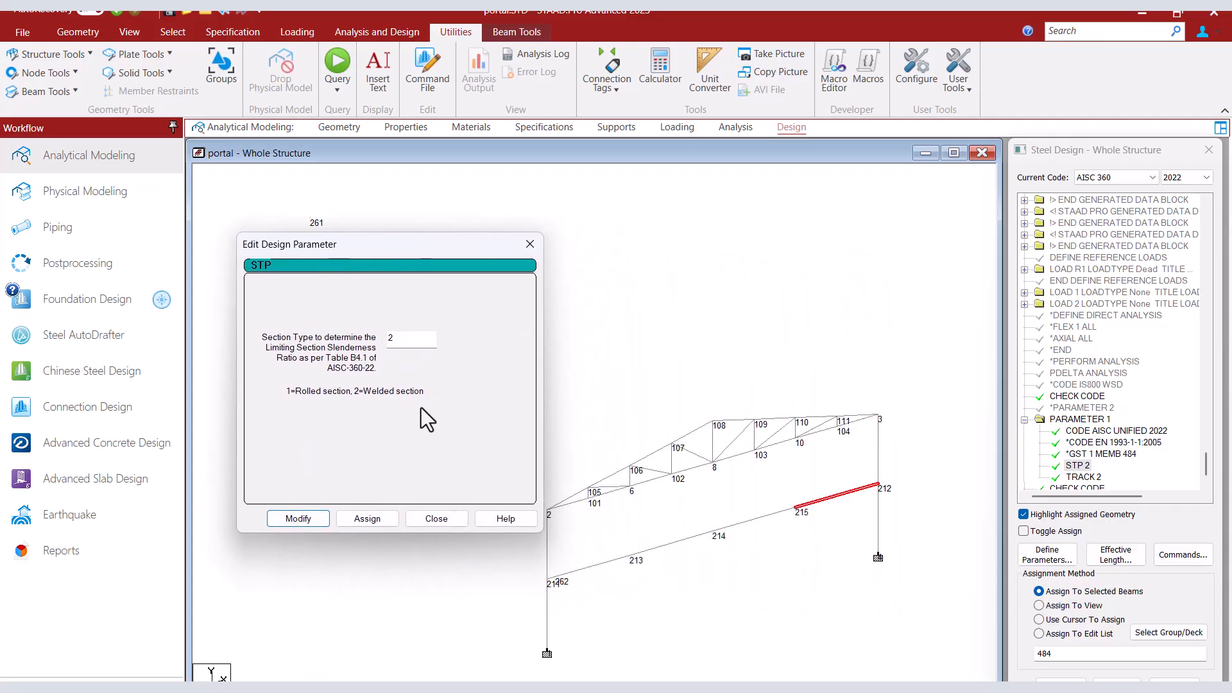
{"action": "left_click", "coordinate": [354, 519]}
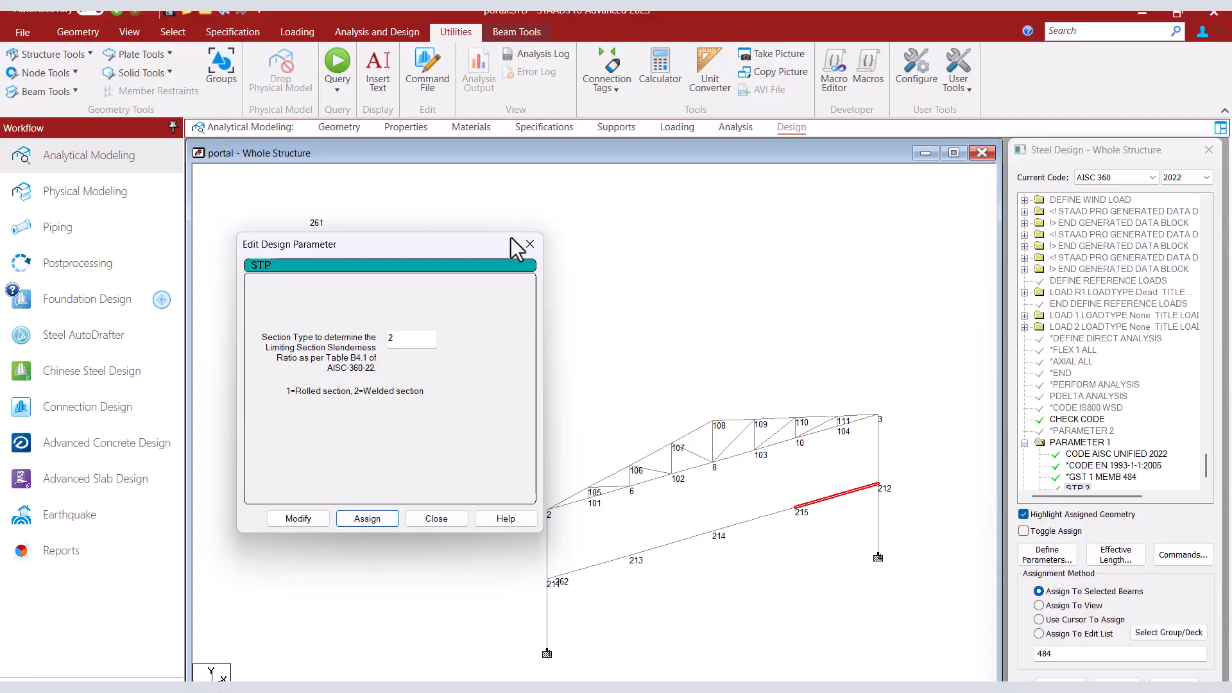
{"action": "left_click", "coordinate": [530, 245]}
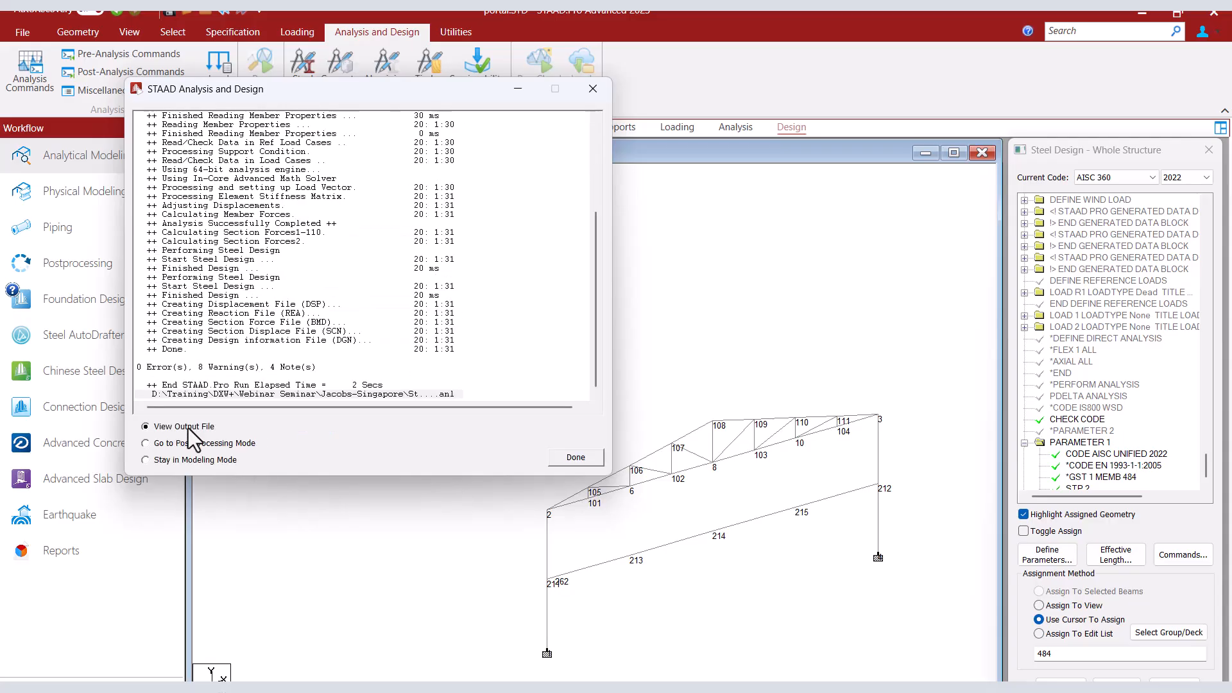
View the analysis output file and examine member 484's AISC 360-22 code check, including section properties and slenderness classifications.
{"action": "left_click", "coordinate": [578, 458]}
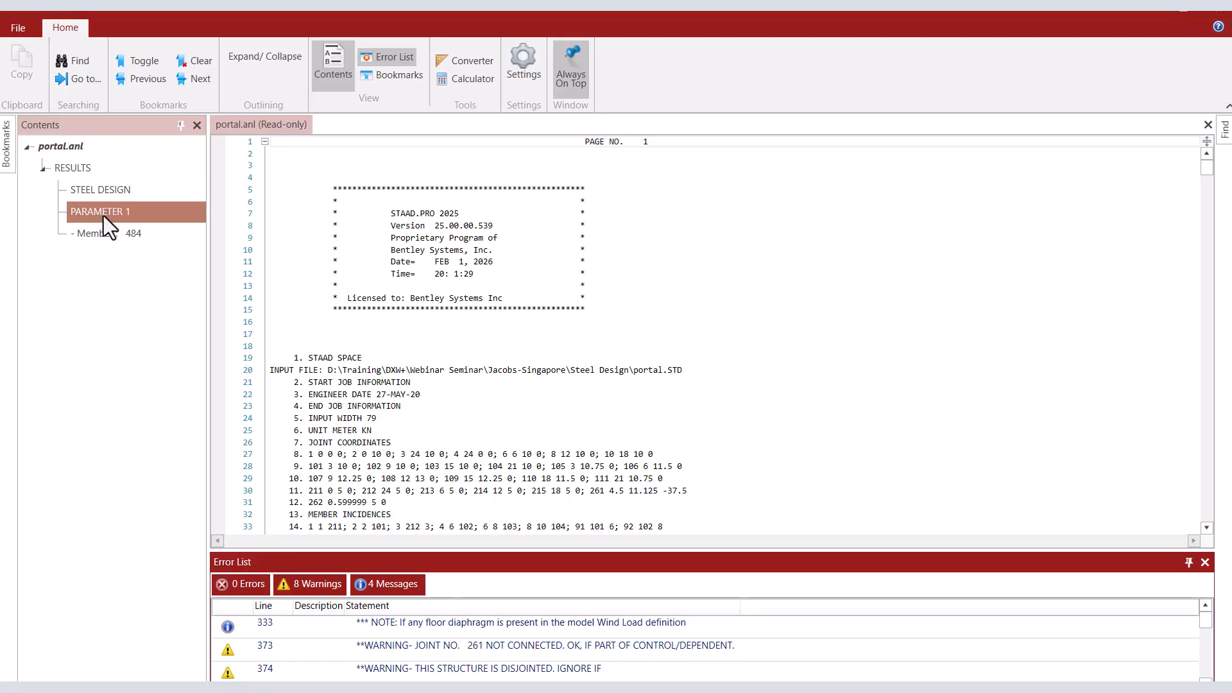
{"action": "left_click", "coordinate": [113, 237]}
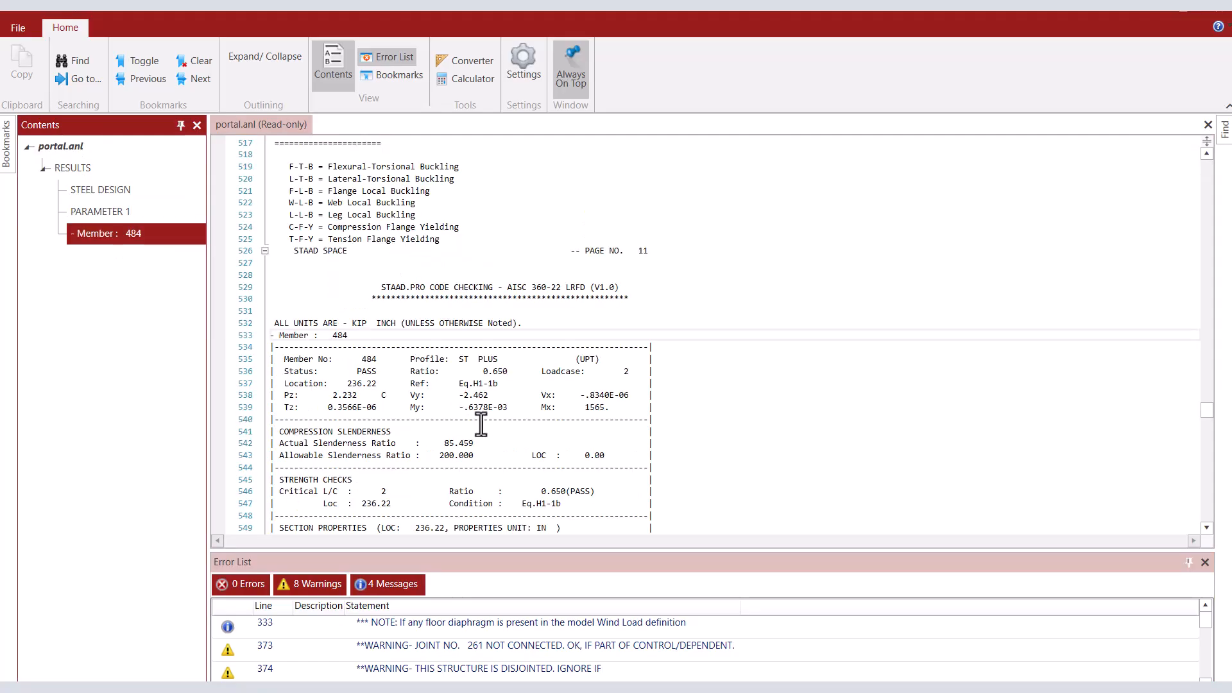
{"action": "scroll", "coordinate": [480, 423], "scroll_direction": "down", "scroll_amount": 6}
{"action": "scroll", "coordinate": [481, 424], "scroll_direction": "down", "scroll_amount": 5}
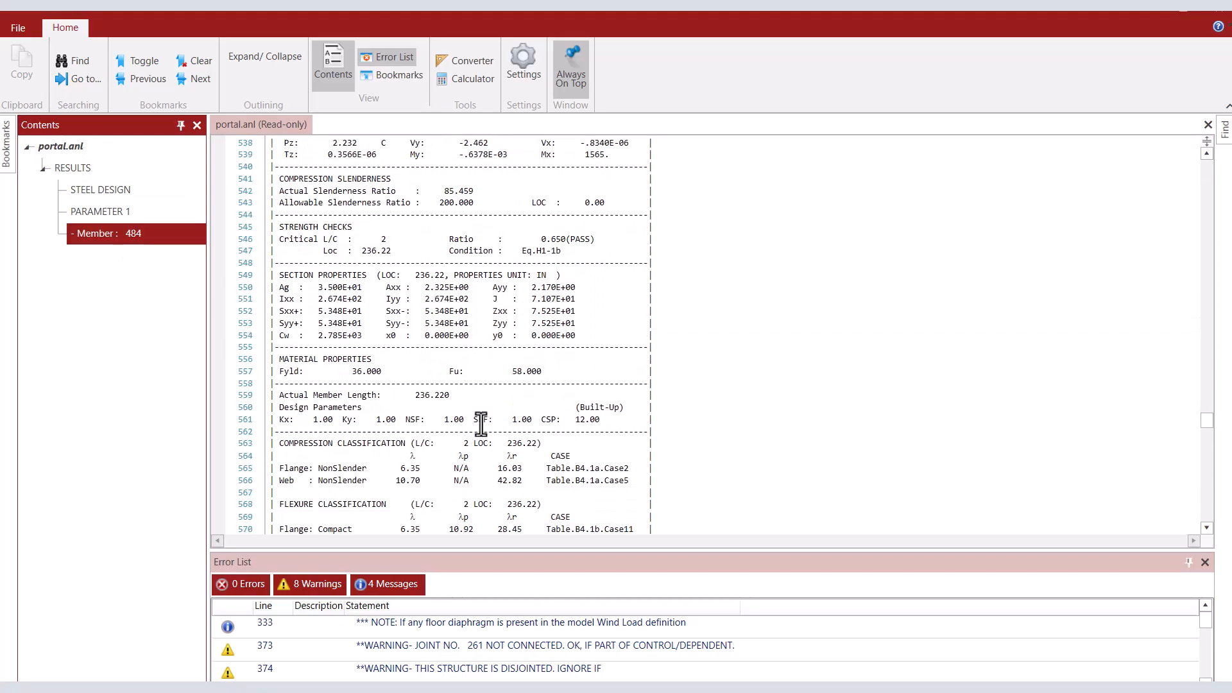
{"action": "scroll", "coordinate": [472, 414], "scroll_direction": "down", "scroll_amount": 1}
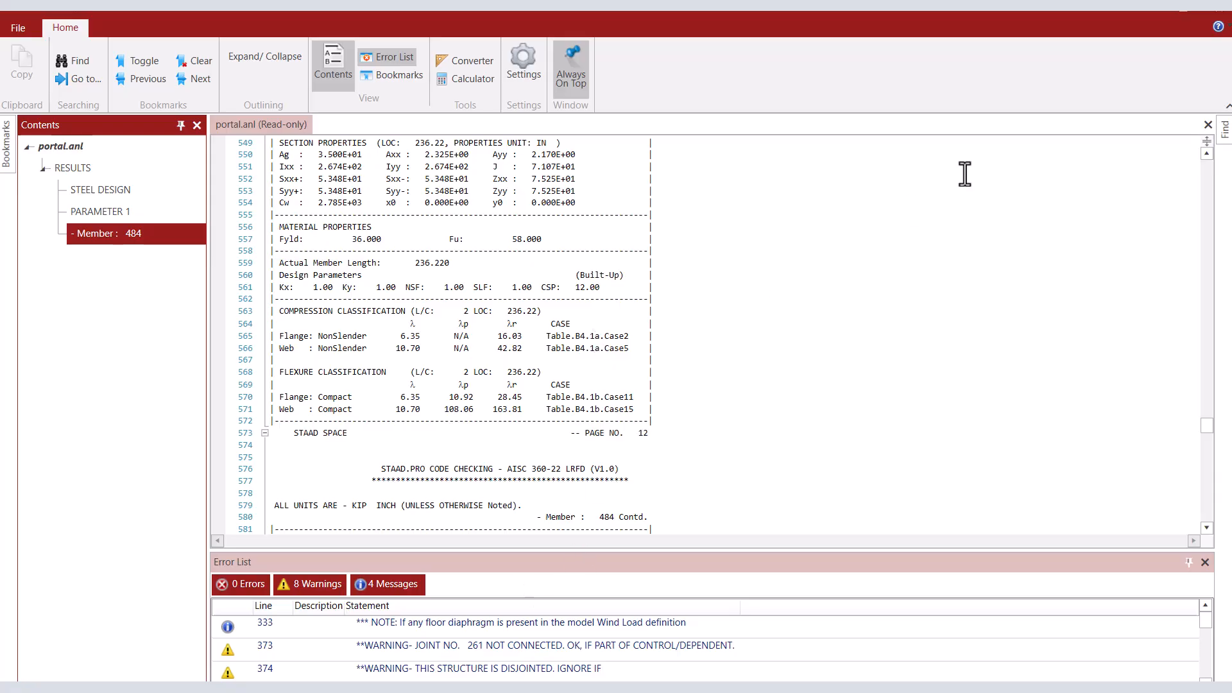
{"action": "left_click", "coordinate": [1148, 9]}
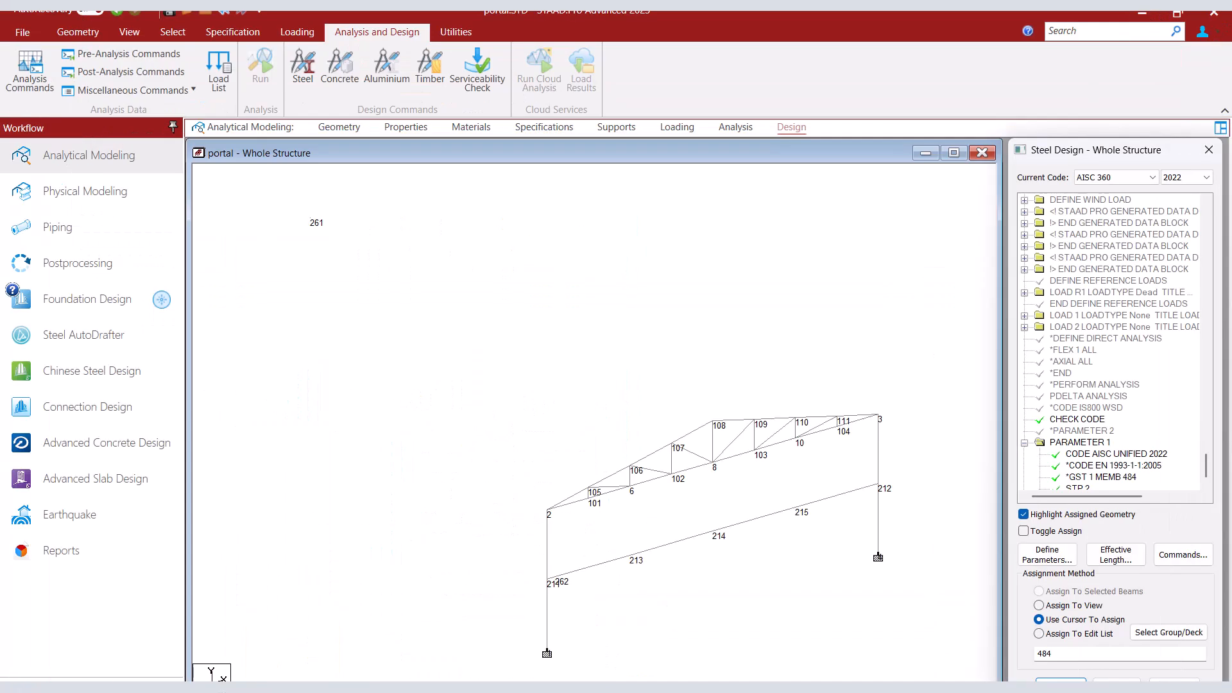
Consult Table B4.1a in AISC 360-16.PDF for the width-to-thickness case of built-up flanges, and minimize the document.
{"action": "left_click", "coordinate": [462, 642]}
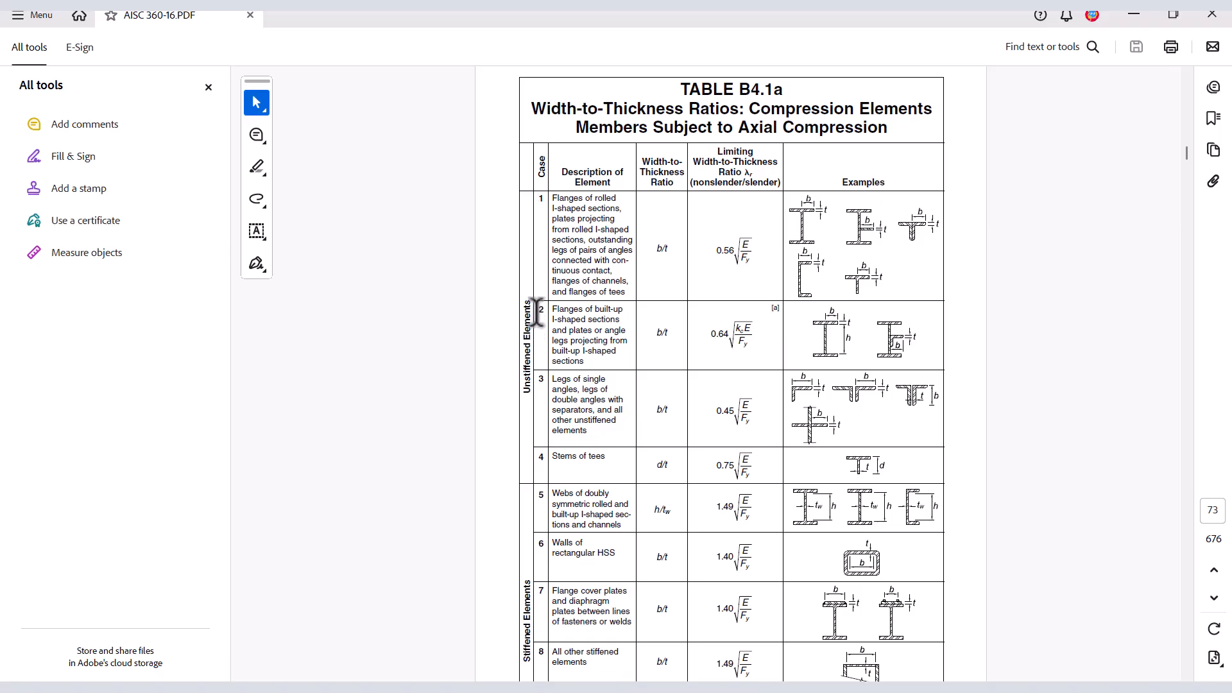
{"action": "left_click_drag", "start_coordinate": [540, 313], "coordinate": [541, 313]}
{"action": "left_click", "coordinate": [983, 307]}
{"action": "left_click", "coordinate": [1134, 14]}
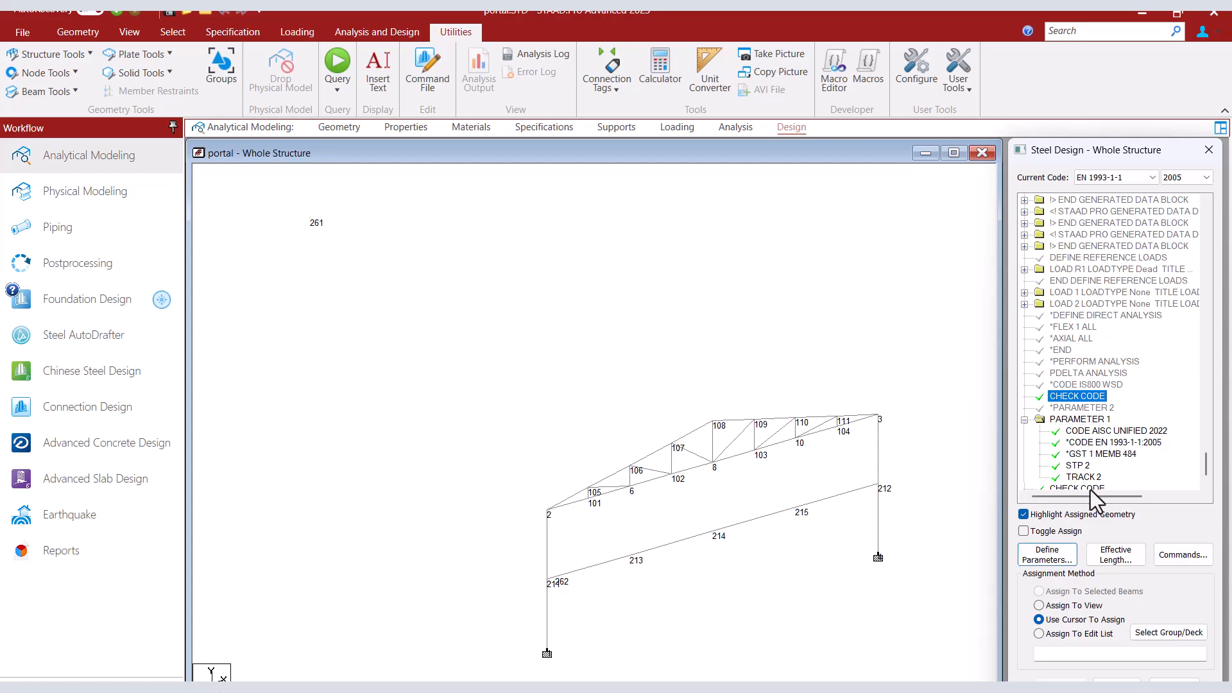
{"action": "left_click", "coordinate": [1049, 560]}
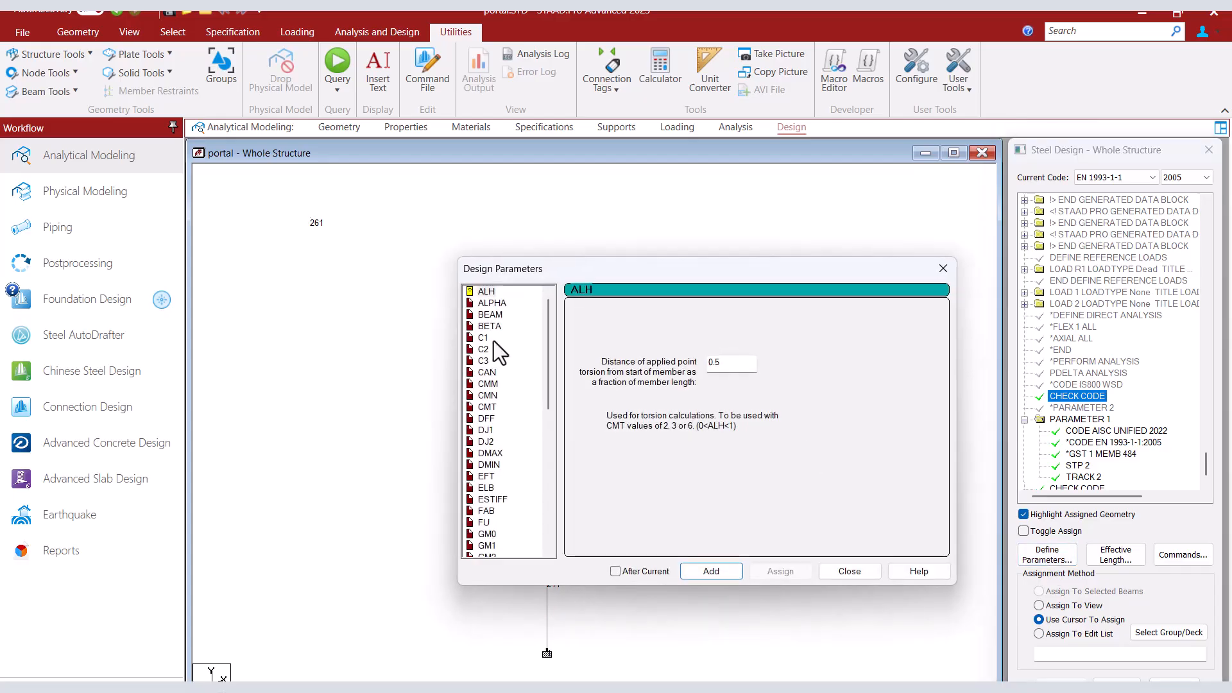
{"action": "left_click", "coordinate": [487, 522]}
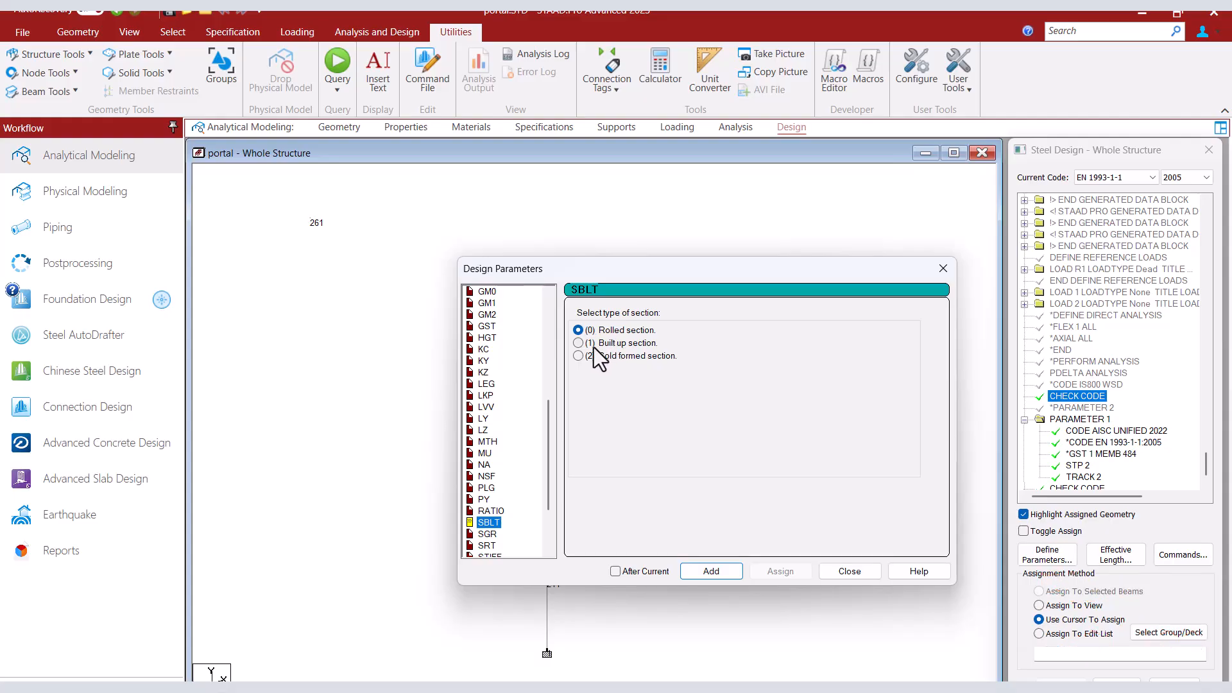
{"action": "left_click", "coordinate": [577, 344]}
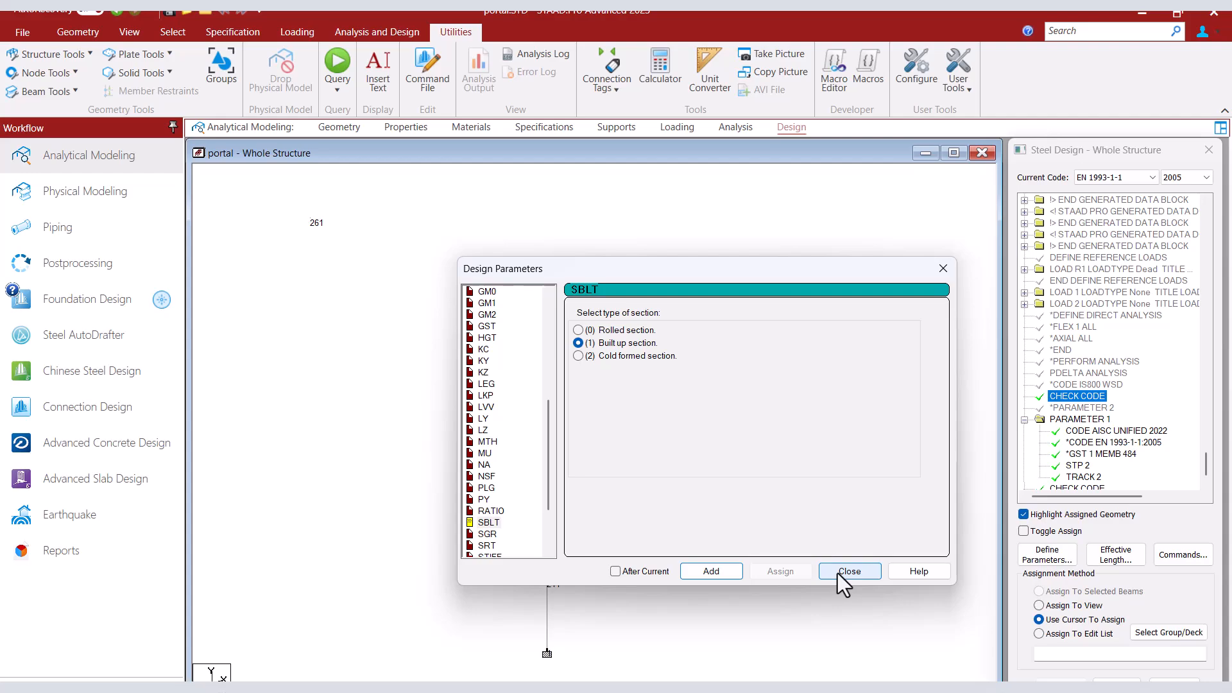
{"action": "left_click", "coordinate": [943, 269]}
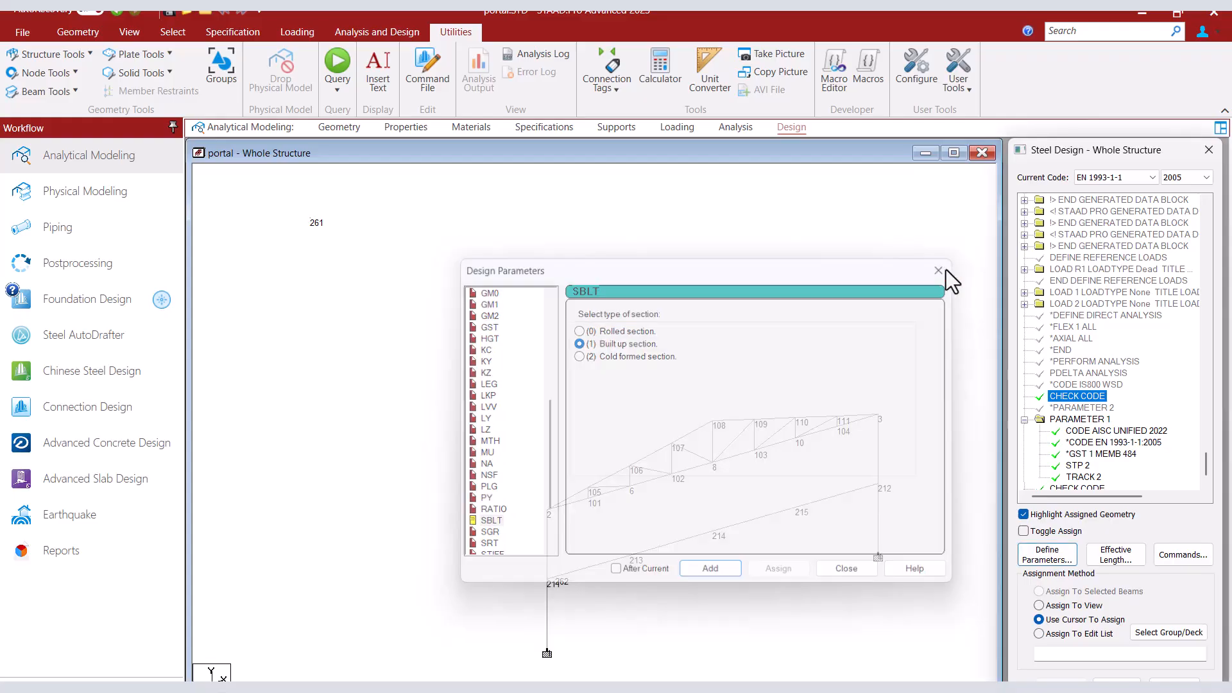
Delete the STP 2 parameter and the CODE AISC UNIFIED 2022 entry from the PARAMETER 1 block.
{"action": "left_click", "coordinate": [1075, 466]}
{"action": "key", "text": "Delete"}
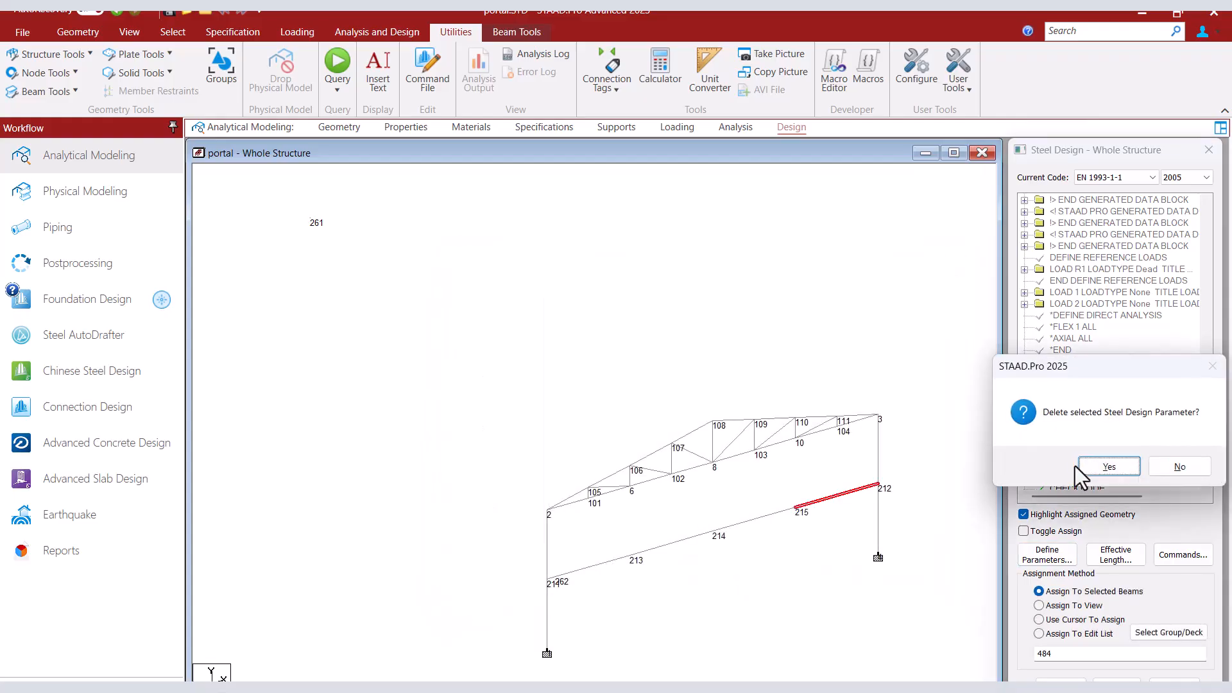
{"action": "left_click", "coordinate": [1104, 468]}
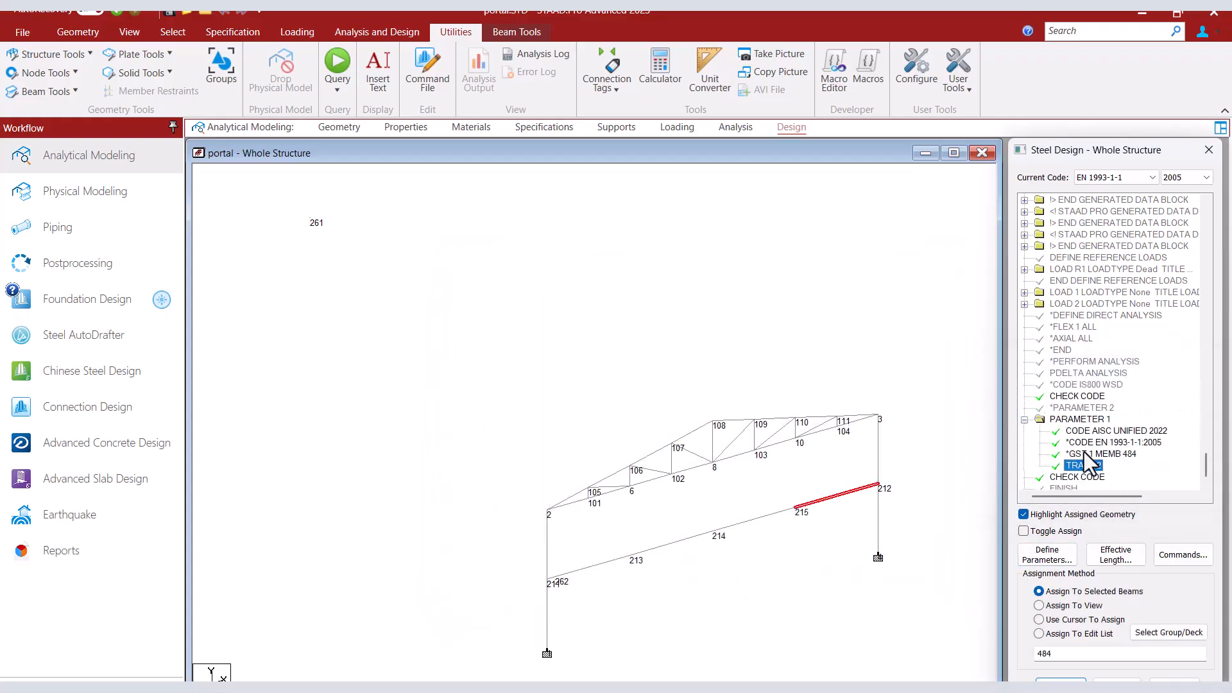
{"action": "left_click", "coordinate": [1078, 431]}
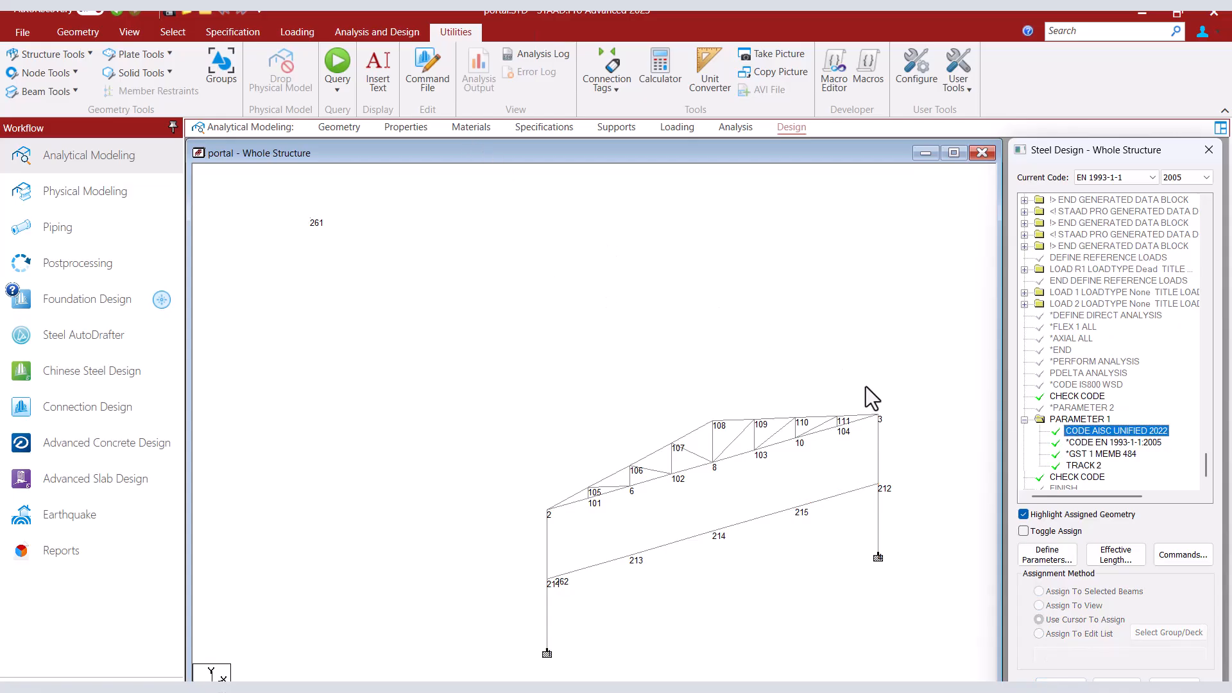
{"action": "key", "text": "Delete"}
{"action": "left_click", "coordinate": [1104, 464]}
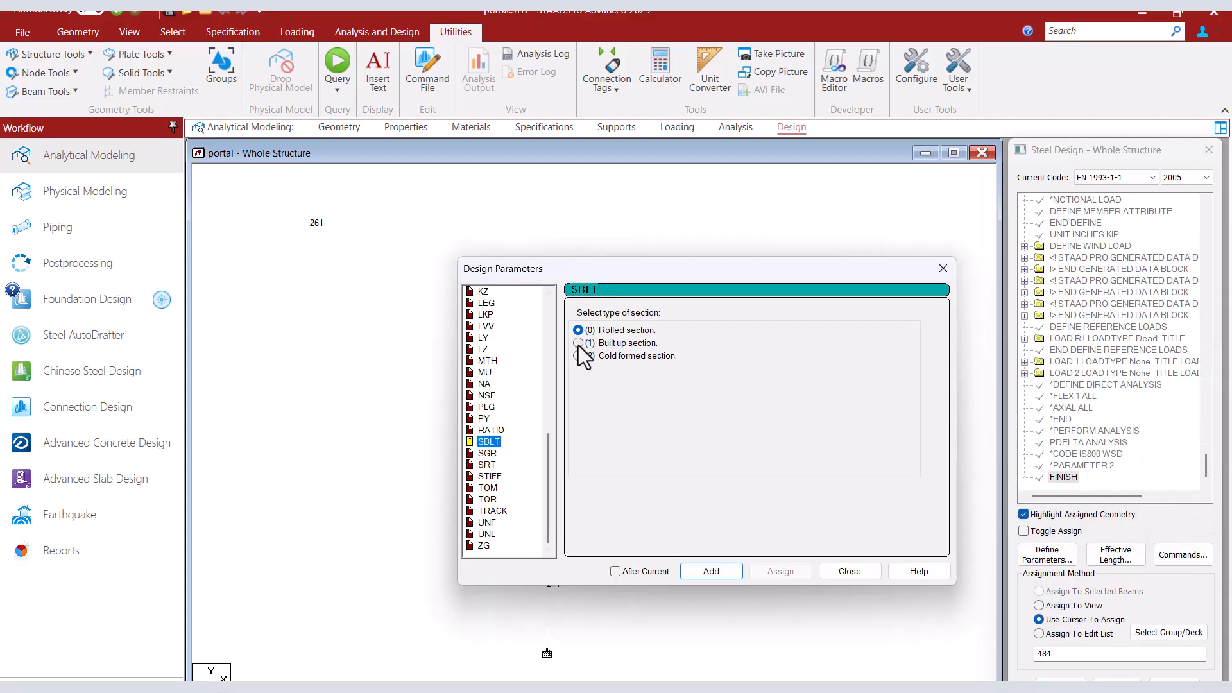
Add the SBLT parameter for EN 1993-1-1:2005 with the section type set to built up section (1).
{"action": "left_click", "coordinate": [579, 345]}
{"action": "left_click", "coordinate": [710, 575]}
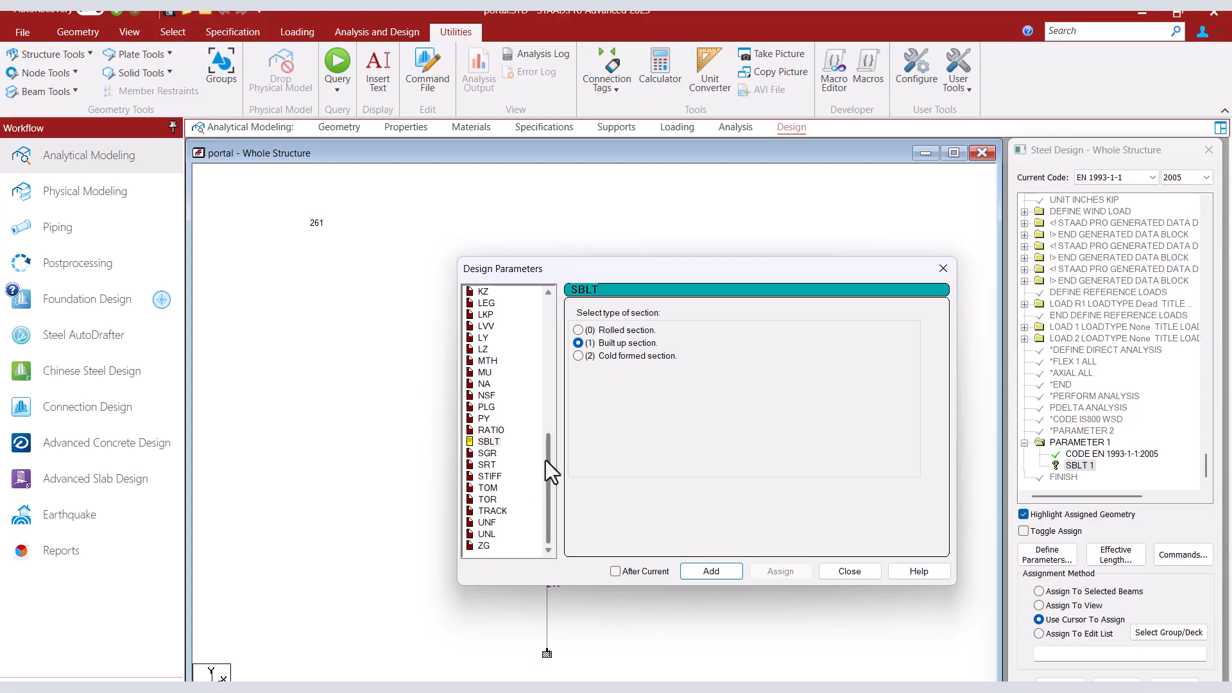
Add the GST parameter after the current entry, treating the user general section as a channel section (1), and close the design parameters.
{"action": "left_click_drag", "start_coordinate": [548, 460], "coordinate": [546, 402]}
{"action": "left_click", "coordinate": [488, 384]}
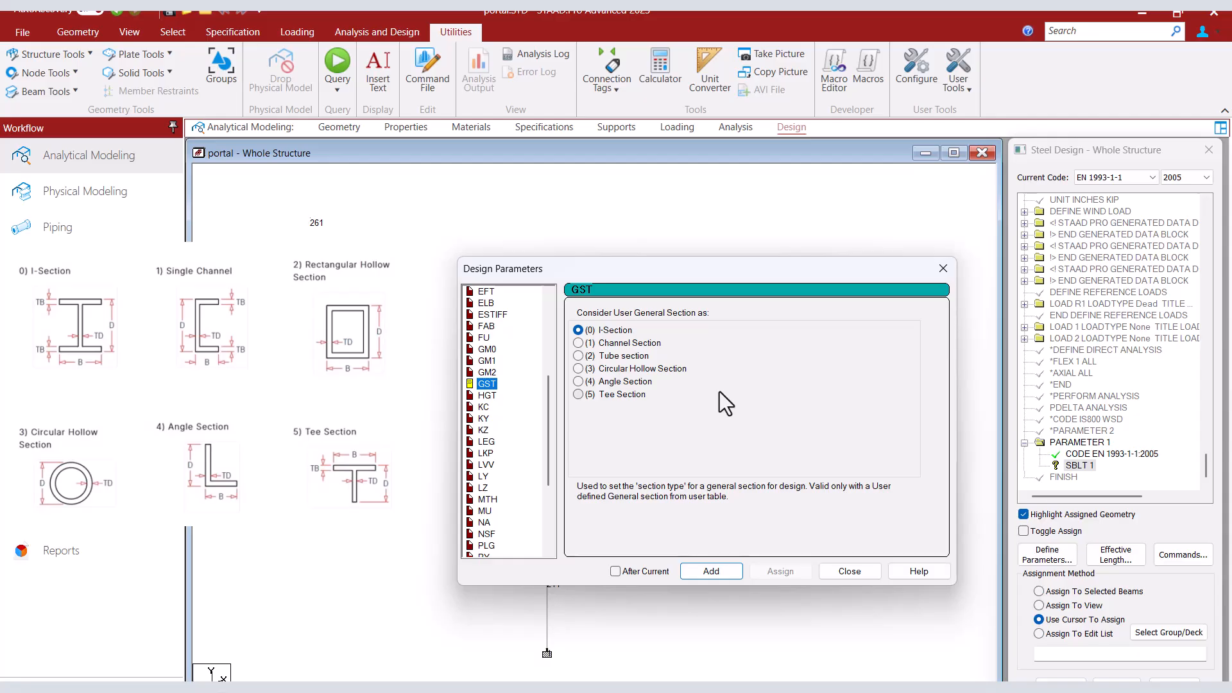
{"action": "left_click", "coordinate": [577, 344]}
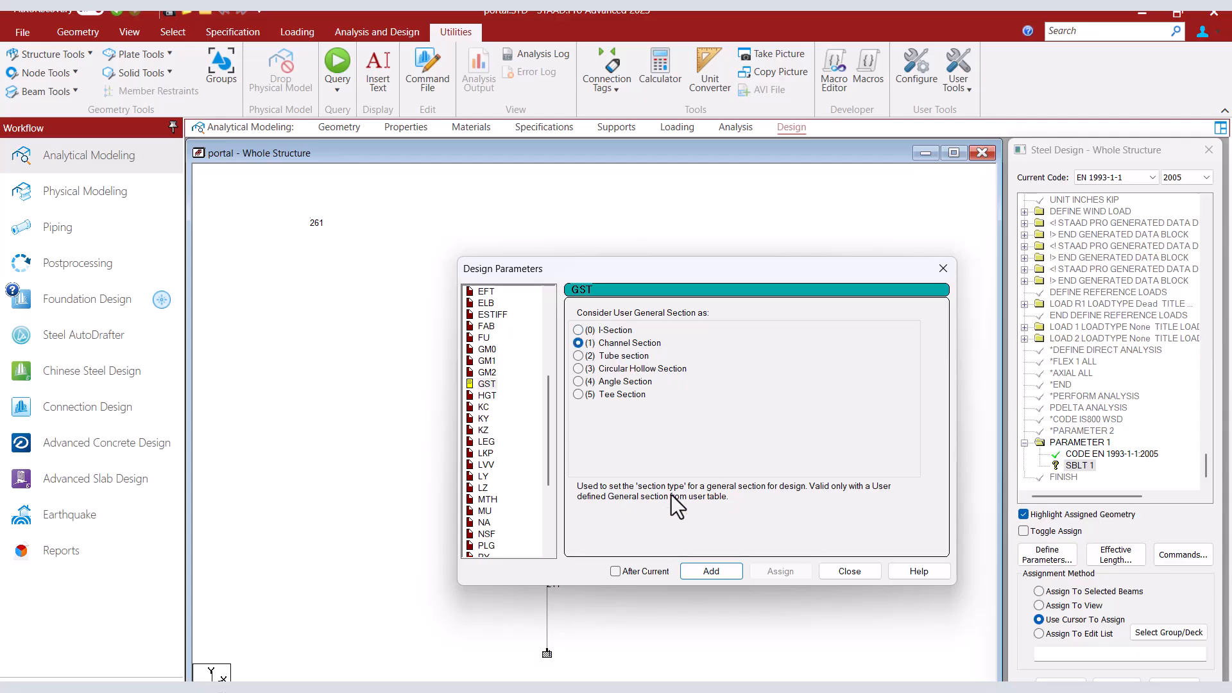
{"action": "left_click", "coordinate": [614, 571]}
{"action": "left_click", "coordinate": [693, 573]}
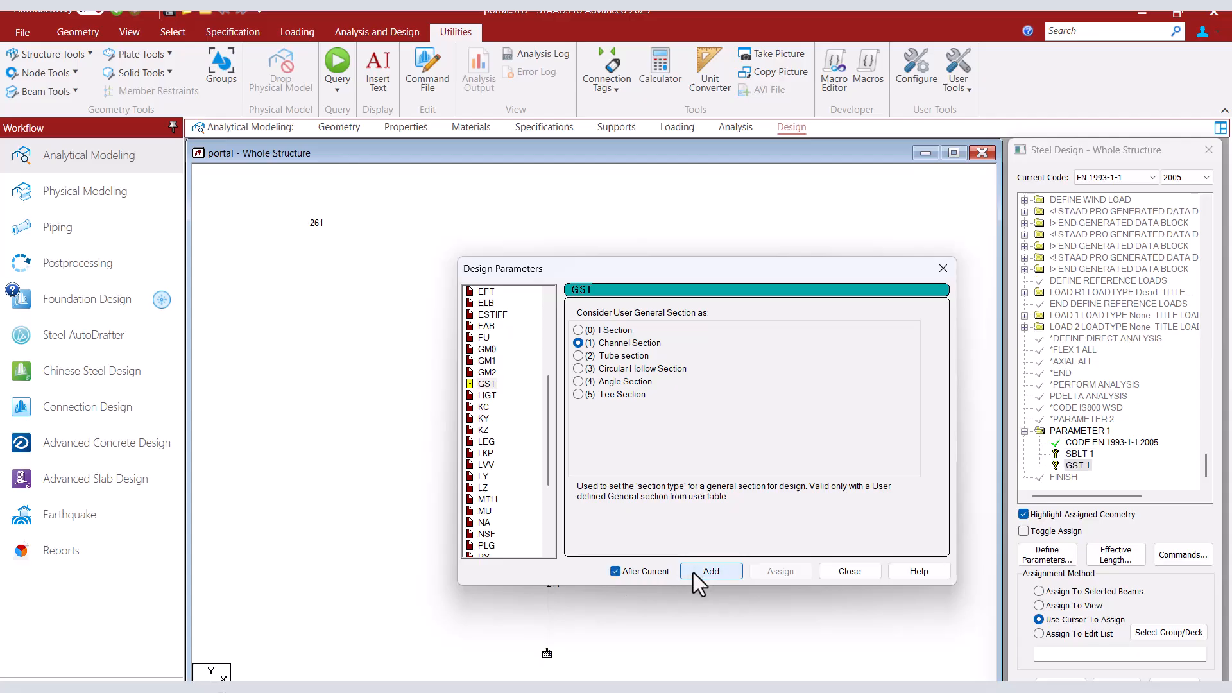
{"action": "left_click", "coordinate": [847, 570]}
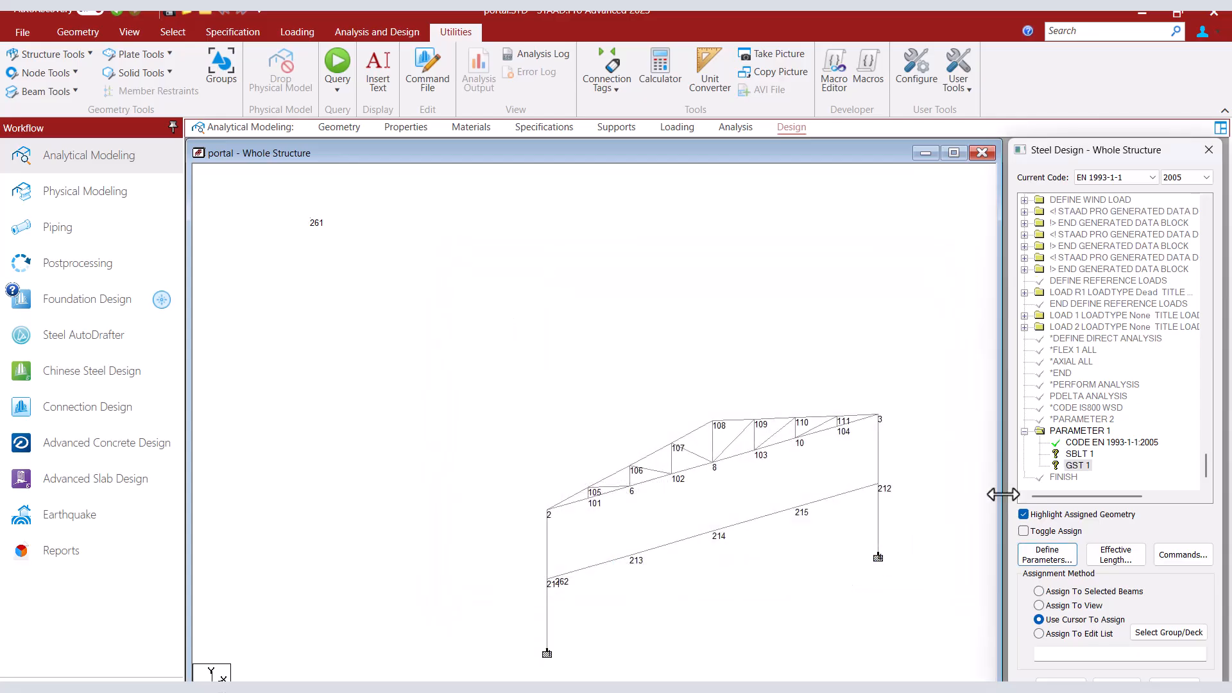
Assign the SBLT 1, GST 1 and TRACK 2 parameters and the CHECK CODE command to the beam between nodes 215 and 212.
{"action": "left_click", "coordinate": [1078, 454]}
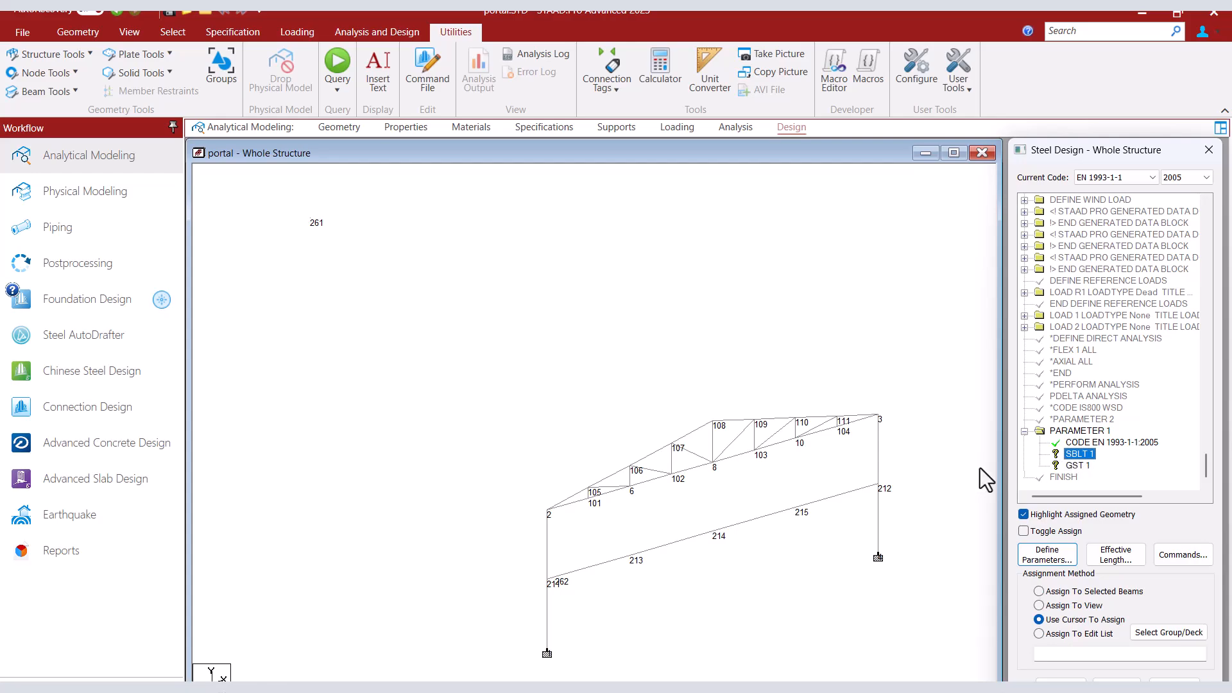
{"action": "left_click", "coordinate": [846, 491]}
{"action": "left_click", "coordinate": [1060, 685]}
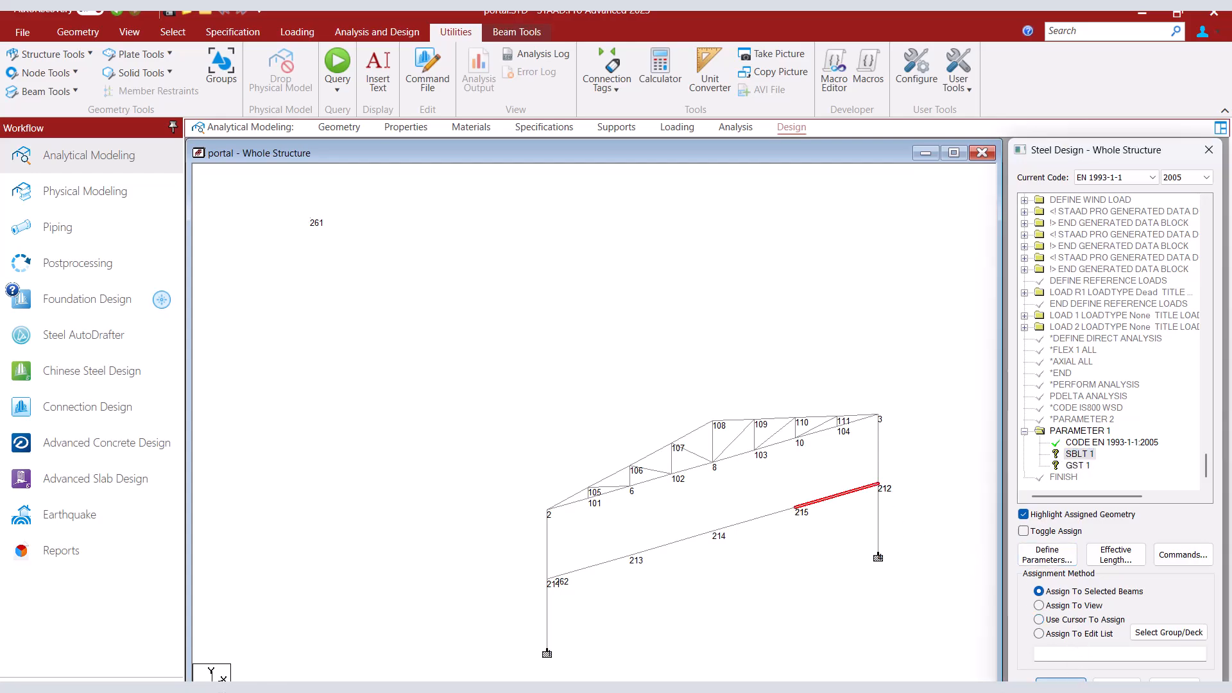
{"action": "left_click", "coordinate": [1109, 472]}
{"action": "left_click", "coordinate": [1183, 555]}
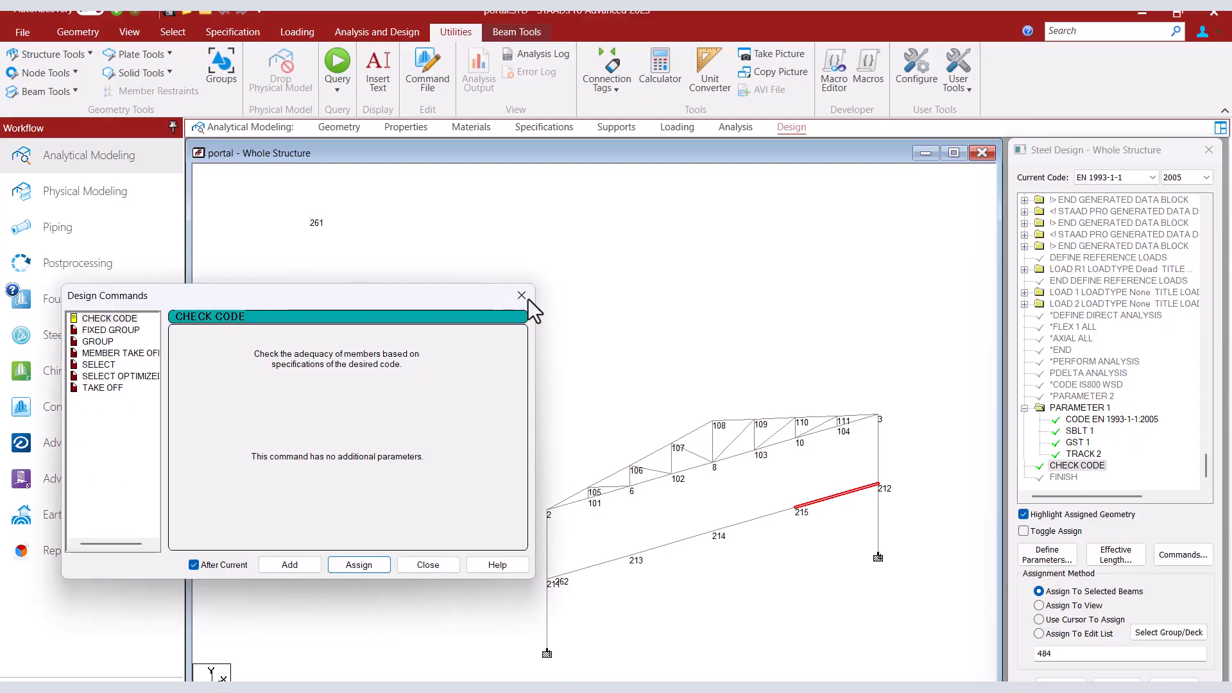
{"action": "left_click", "coordinate": [528, 299]}
Run the analysis and design, and open the output file when it finishes.
{"action": "left_click", "coordinate": [362, 31]}
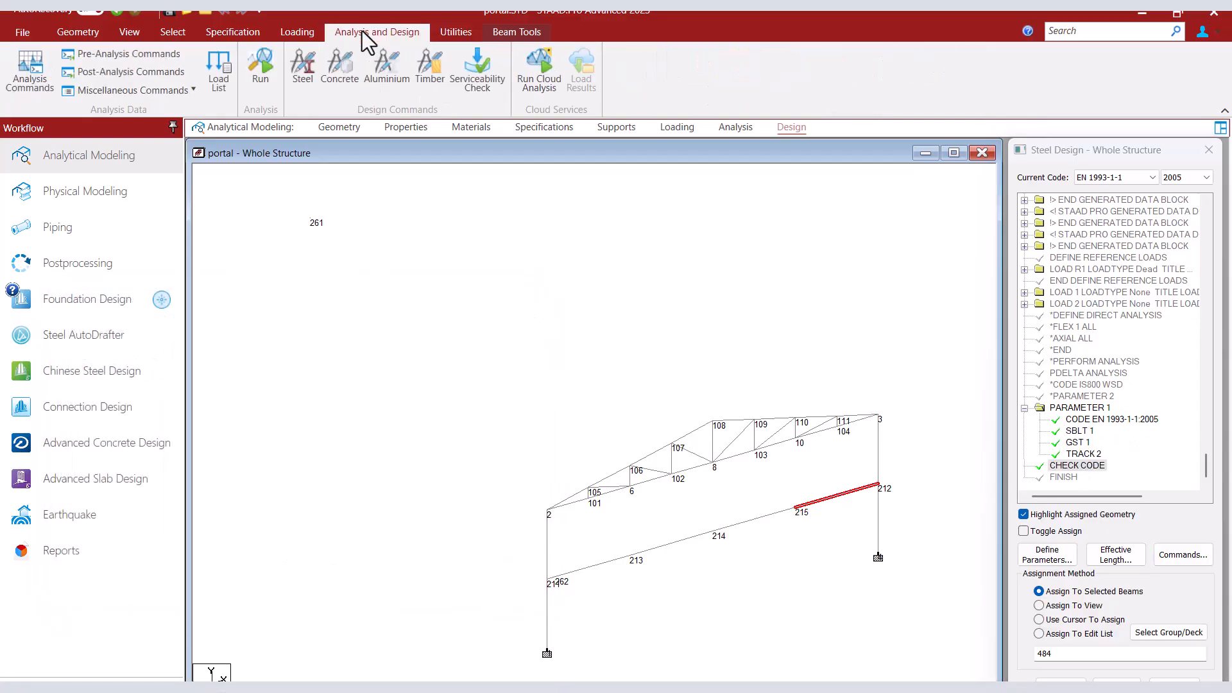
{"action": "left_click", "coordinate": [259, 73]}
{"action": "key", "text": "Return"}
{"action": "left_click", "coordinate": [183, 429]}
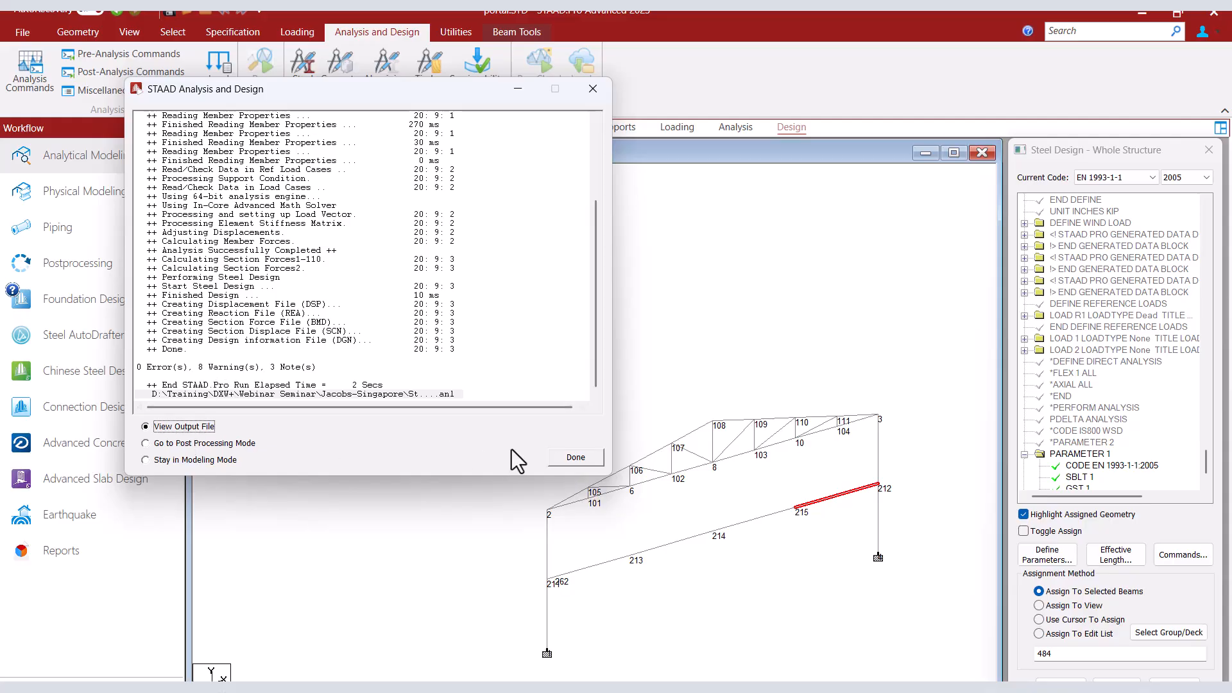
{"action": "left_click", "coordinate": [575, 457]}
Examine member 484's EN 1993-1-1:2005 code check, including section properties, section class, buckling calculations and clause ratios, and close the output file.
{"action": "scroll", "coordinate": [604, 395], "scroll_direction": "up", "scroll_amount": 5}
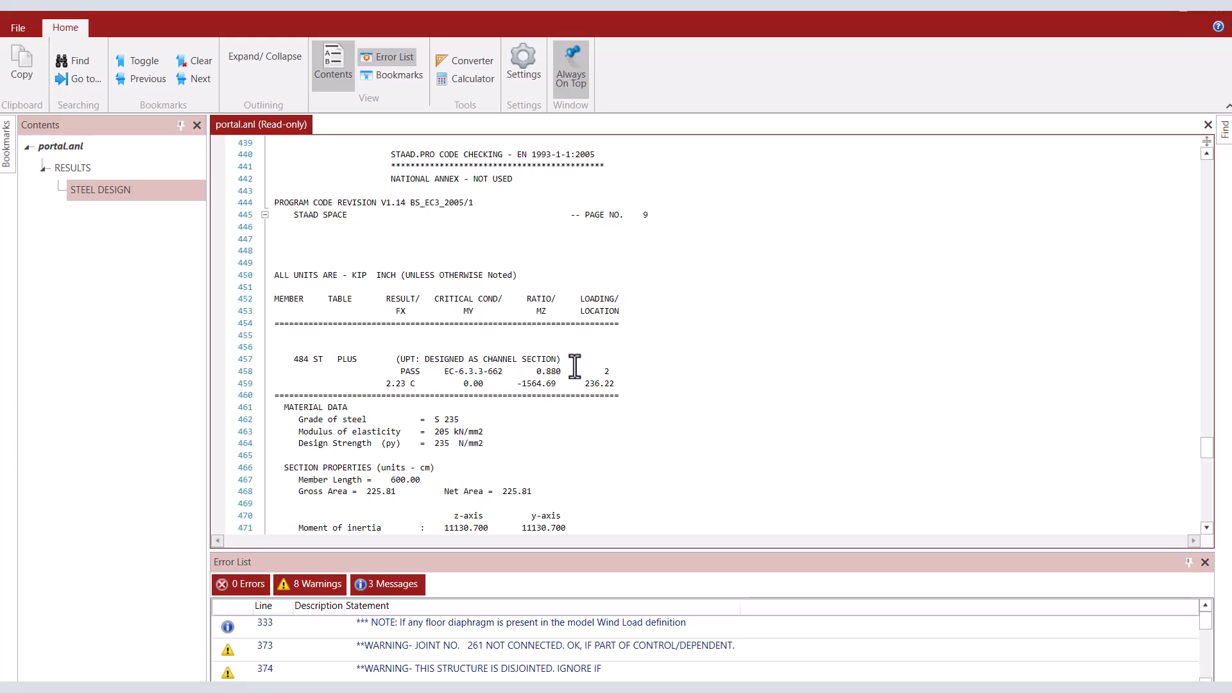
{"action": "scroll", "coordinate": [574, 366], "scroll_direction": "down", "scroll_amount": 3}
{"action": "scroll", "coordinate": [574, 366], "scroll_direction": "down", "scroll_amount": 3}
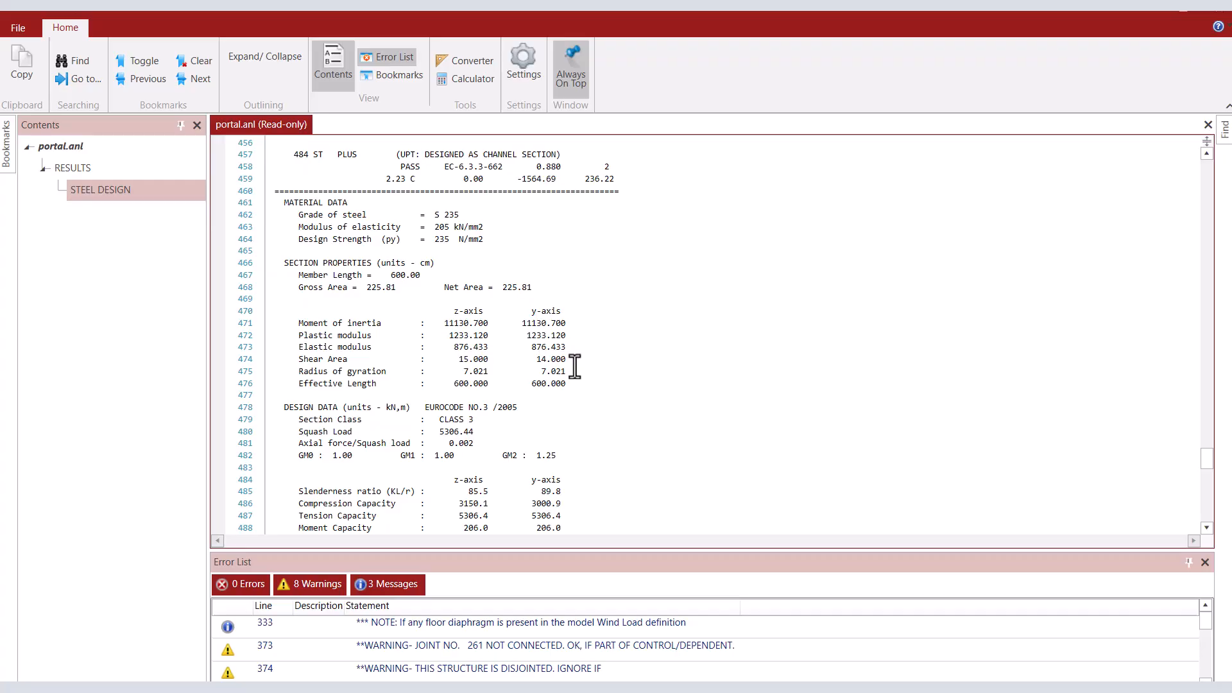
{"action": "scroll", "coordinate": [575, 366], "scroll_direction": "down", "scroll_amount": 4}
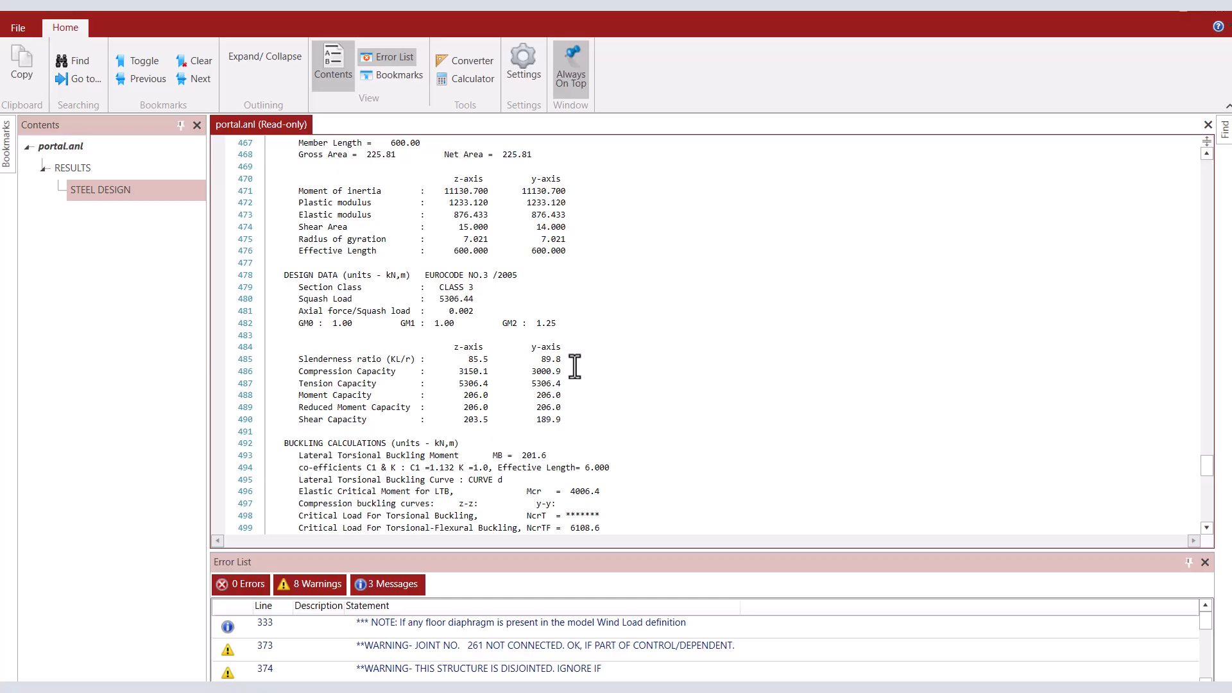
{"action": "scroll", "coordinate": [574, 367], "scroll_direction": "down", "scroll_amount": 10}
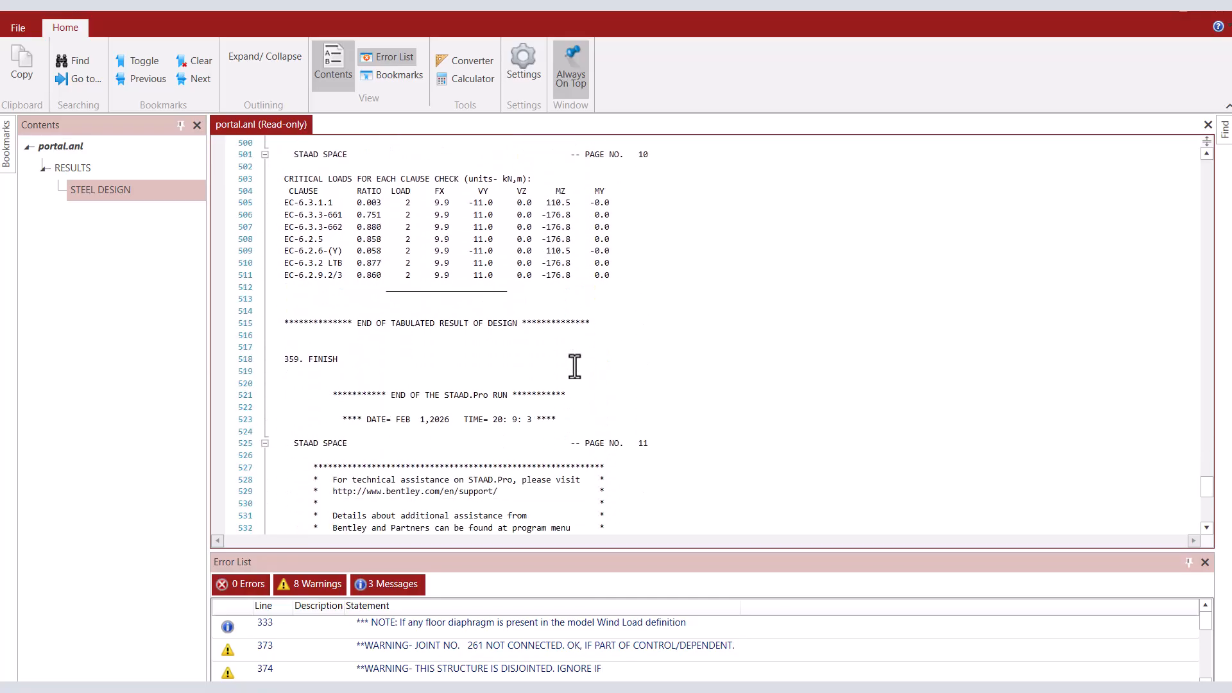
{"action": "scroll", "coordinate": [575, 366], "scroll_direction": "up", "scroll_amount": 16}
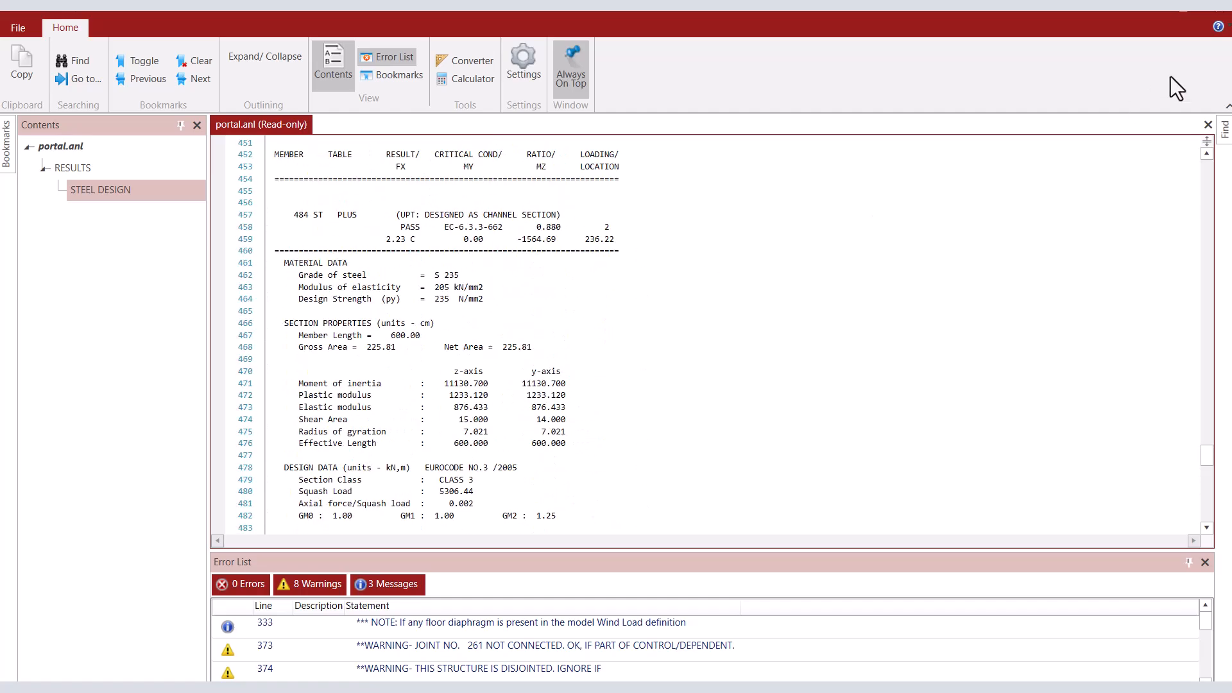
{"action": "left_click", "coordinate": [1217, 8]}
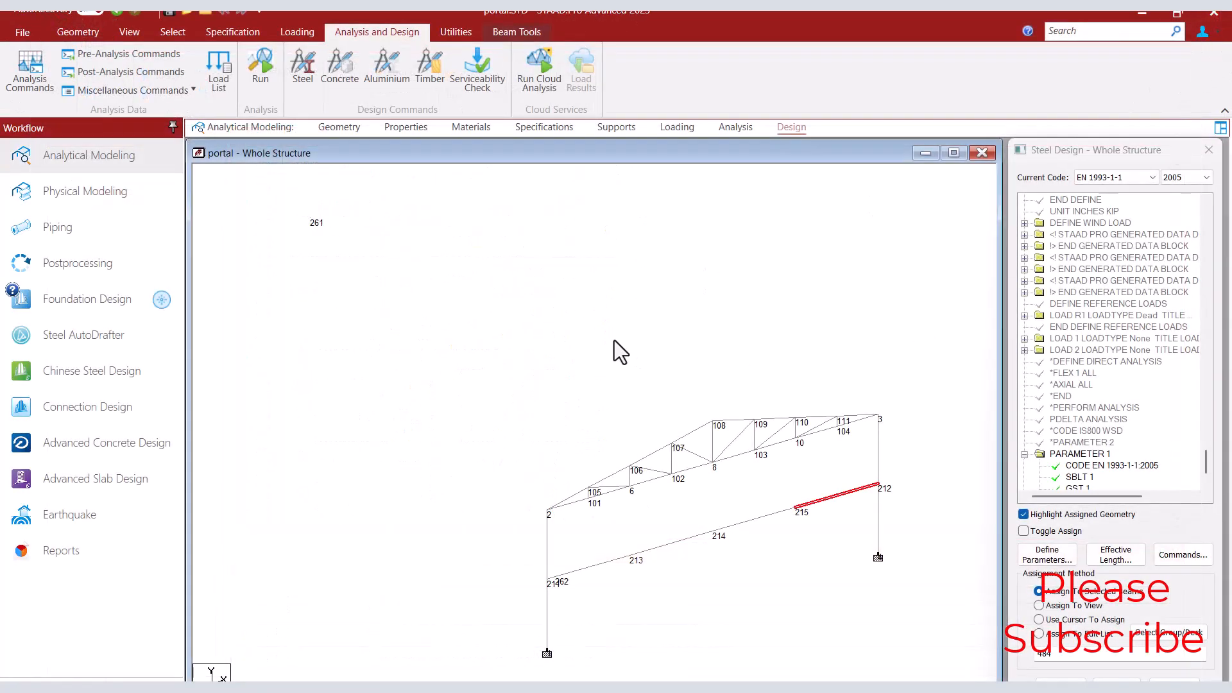